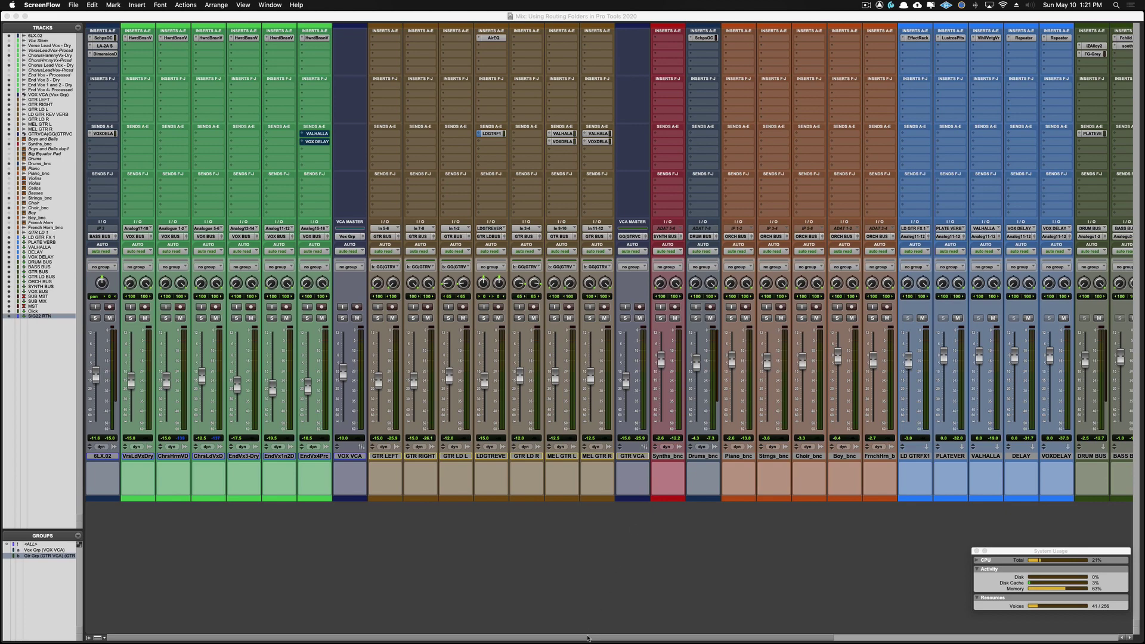
- Focus the Pro Tools Mix window on the DRUM BUS channel strip
{"action": "left_click", "coordinate": [534, 640]}
{"action": "left_click_drag", "start_coordinate": [534, 640], "coordinate": [876, 639]}
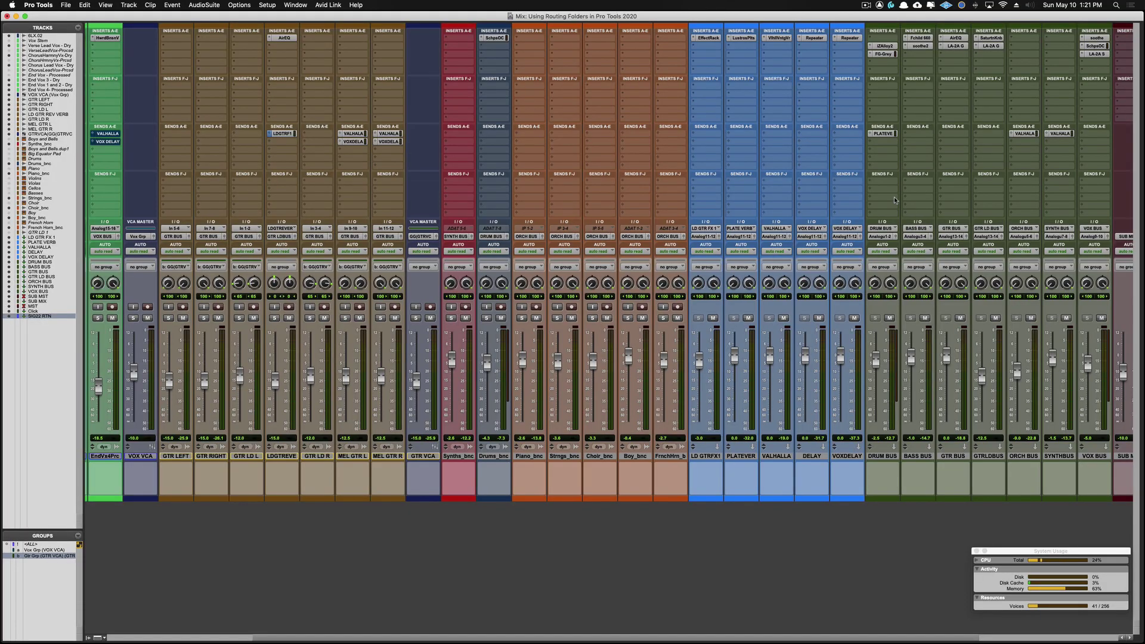
- Convert DRUM BUS from an aux to a routing folder and drag it to the mixer's second slot
{"action": "left_click", "coordinate": [886, 458]}
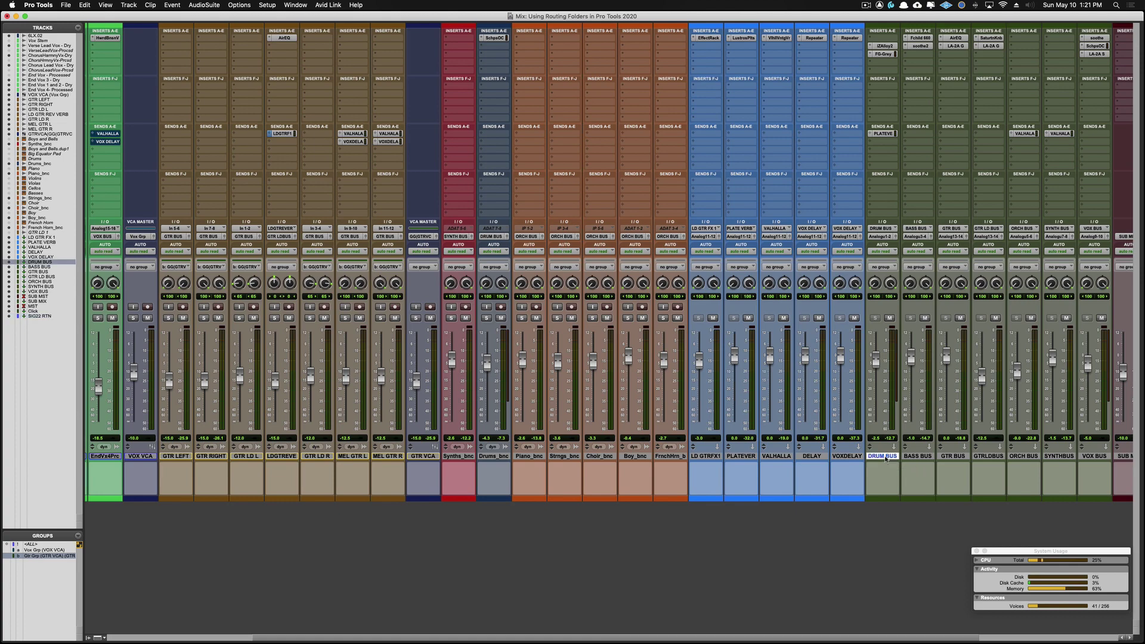
{"action": "right_click", "coordinate": [886, 459]}
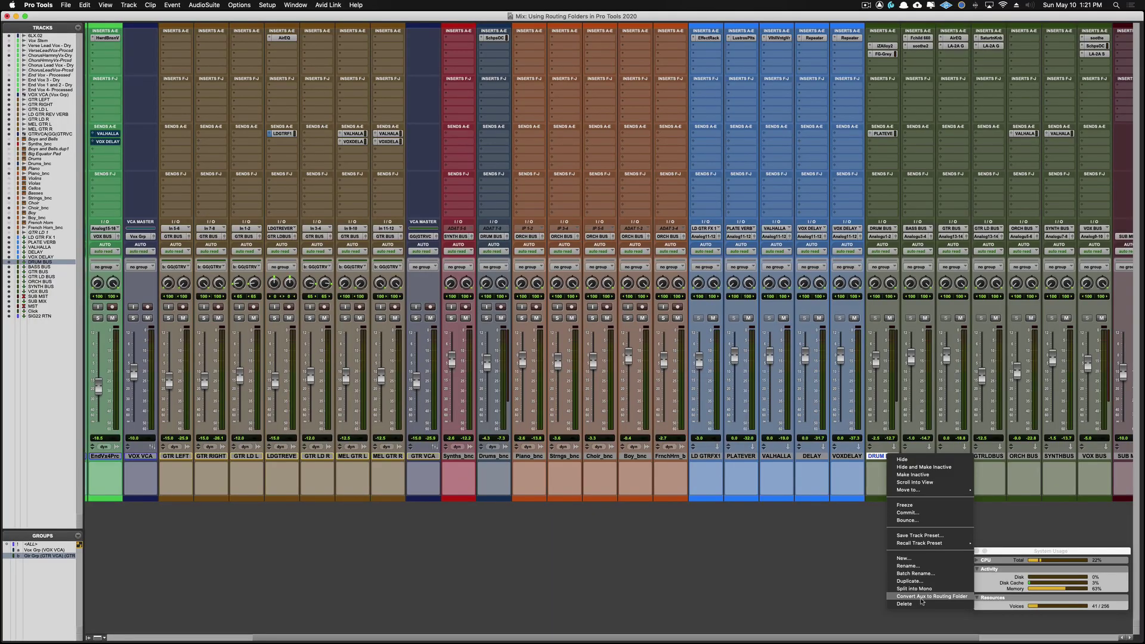
{"action": "left_click", "coordinate": [918, 599]}
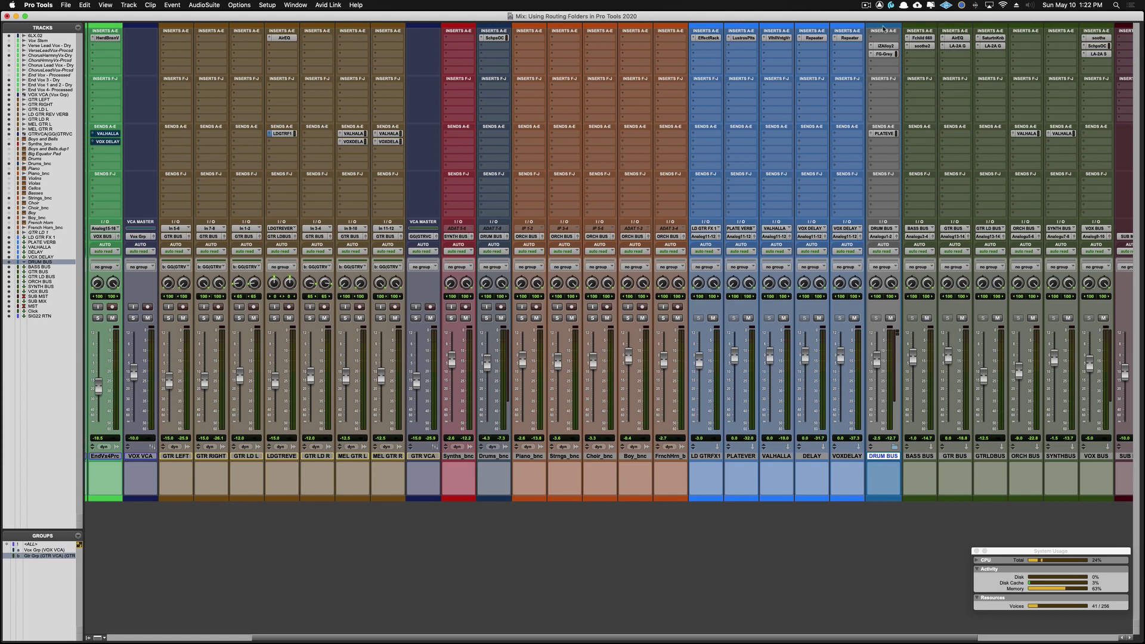
{"action": "left_click_drag", "start_coordinate": [885, 30], "coordinate": [908, 34]}
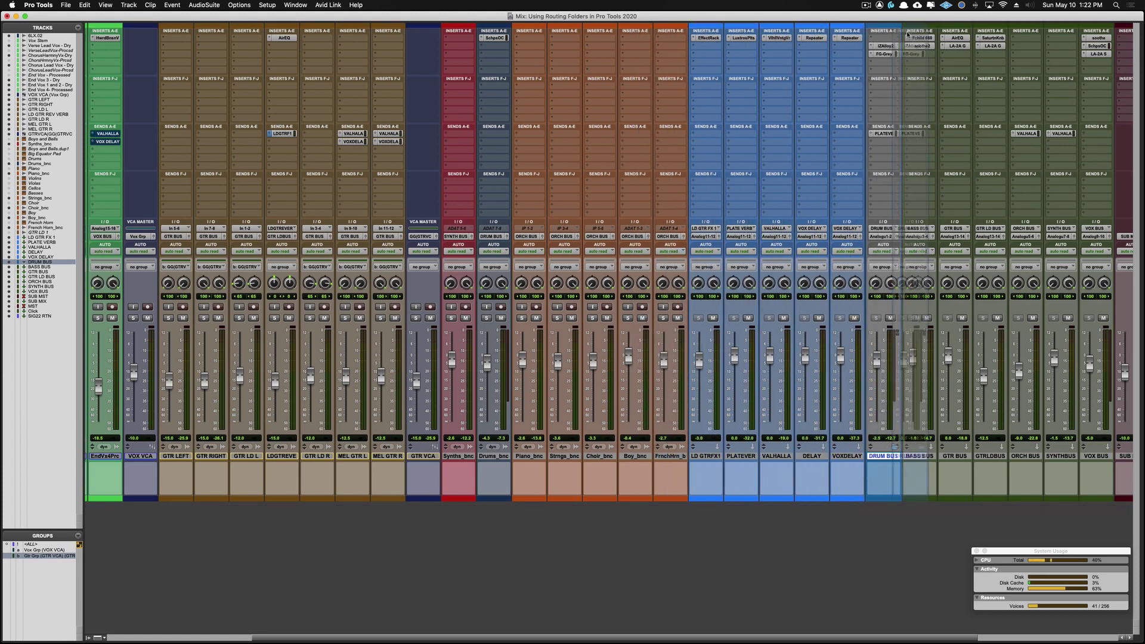
{"action": "mouse_move", "coordinate": [908, 34]}
{"action": "left_mouse_down"}
{"action": "mouse_move", "coordinate": [76, 26]}
{"action": "mouse_move", "coordinate": [107, 26]}
{"action": "left_mouse_up"}
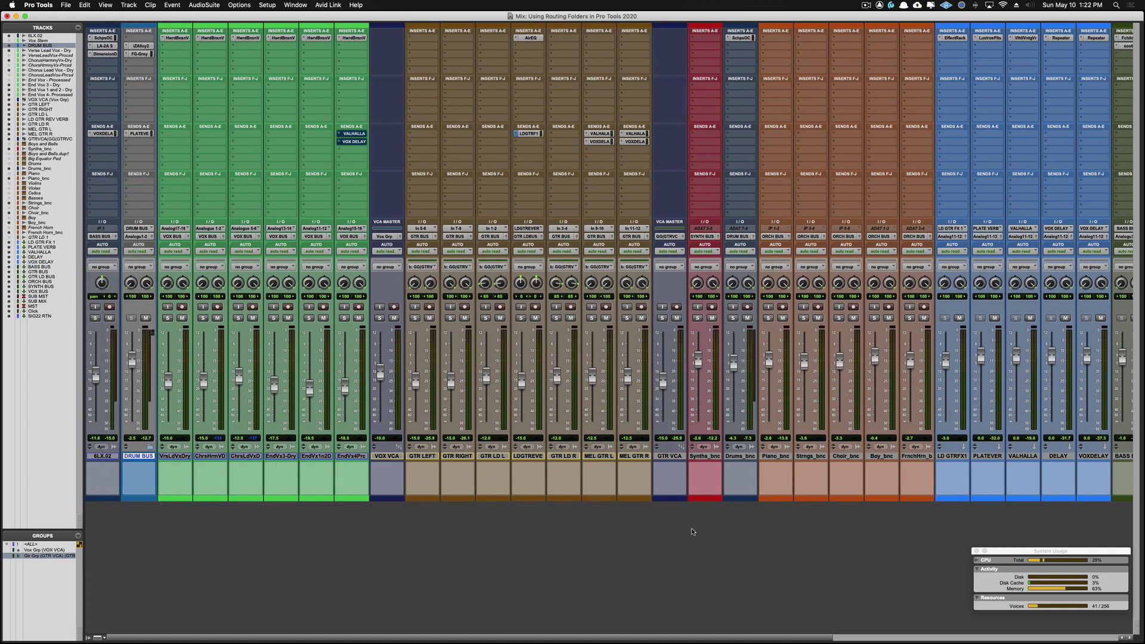
- Move the Drums_bnc strip right after DRUM BUS so it nests inside the folder
{"action": "left_click", "coordinate": [744, 457]}
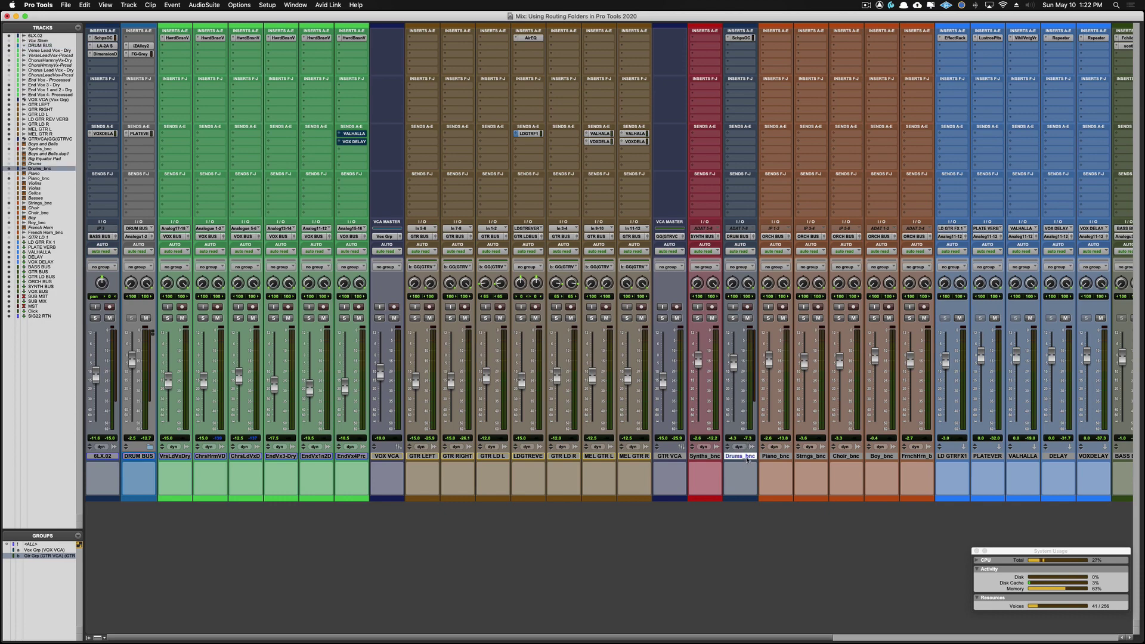
{"action": "left_click_drag", "start_coordinate": [747, 456], "coordinate": [143, 453]}
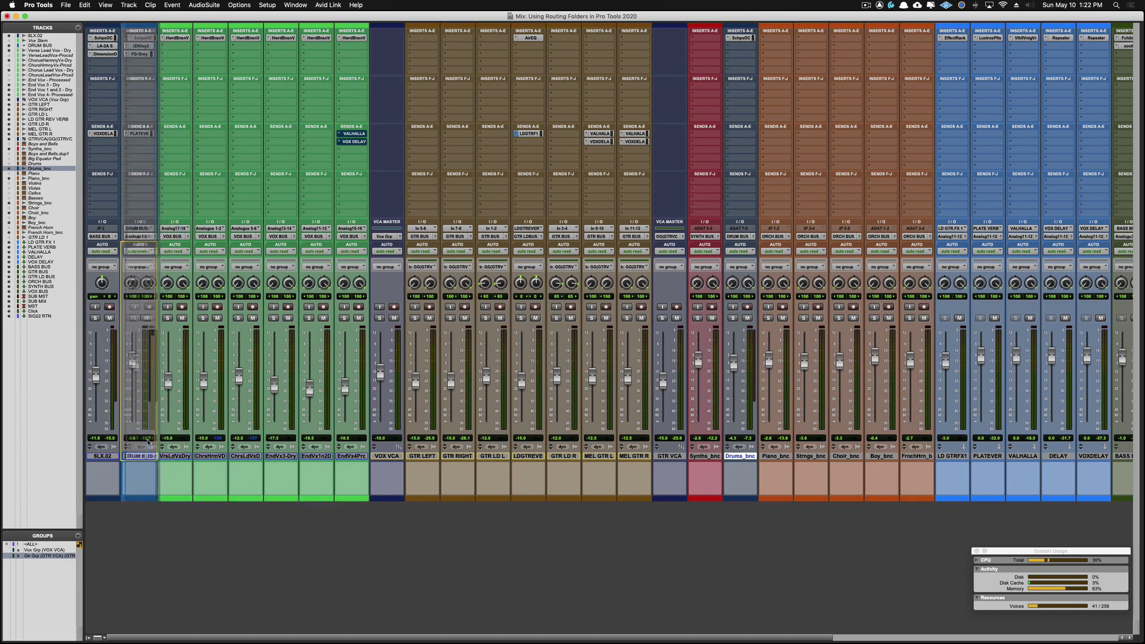
{"action": "left_click_drag", "start_coordinate": [146, 440], "coordinate": [148, 444]}
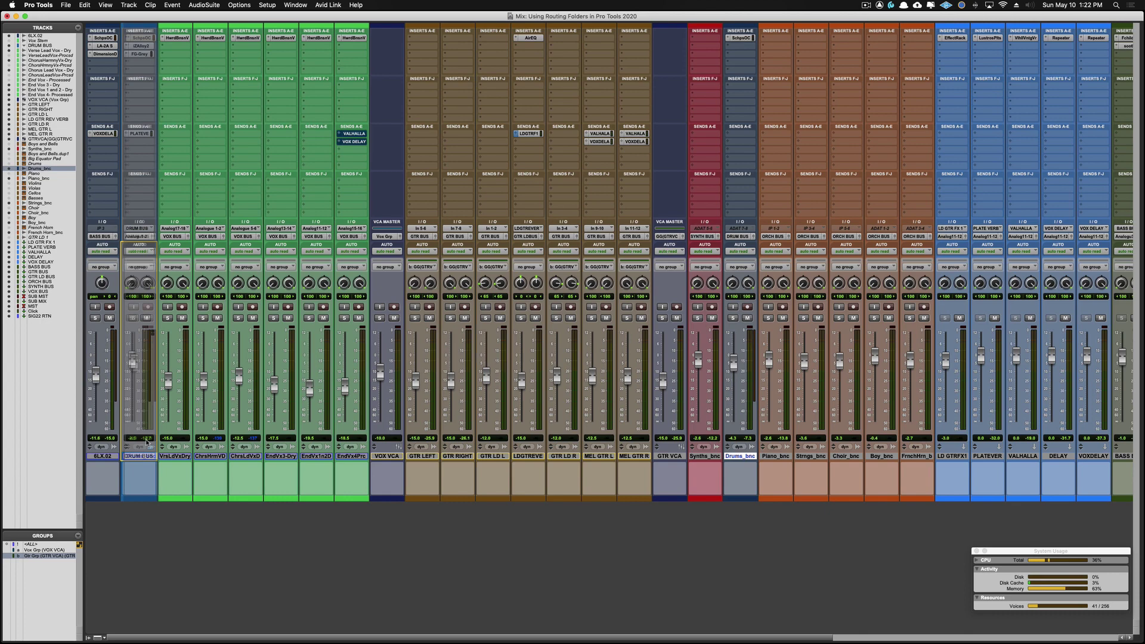
{"action": "left_click_drag", "start_coordinate": [147, 443], "coordinate": [147, 442]}
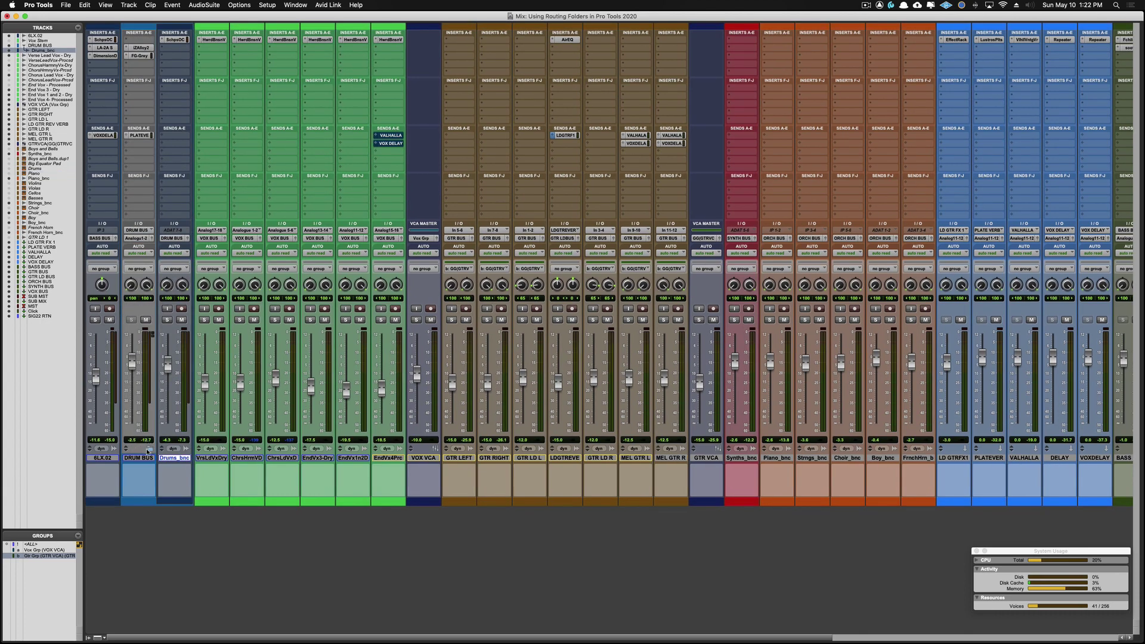
- Collapse the DRUM BUS folder to hide Drums_bnc, checking it once expanded, then select BASS BUS
{"action": "key", "text": "super+z"}
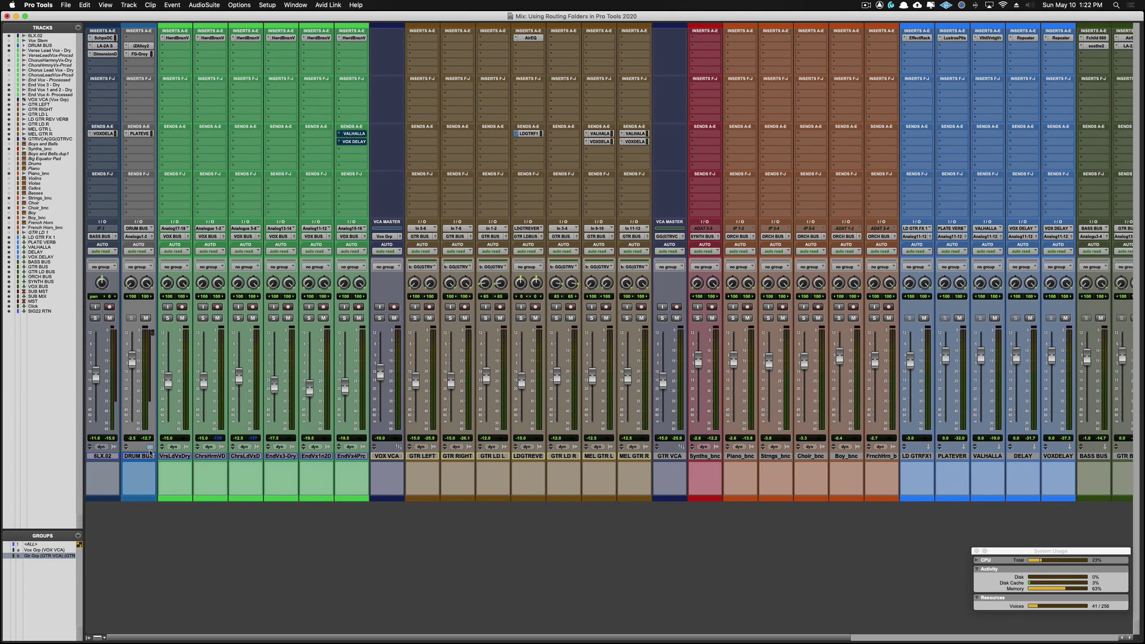
{"action": "key", "text": "super+shift+z"}
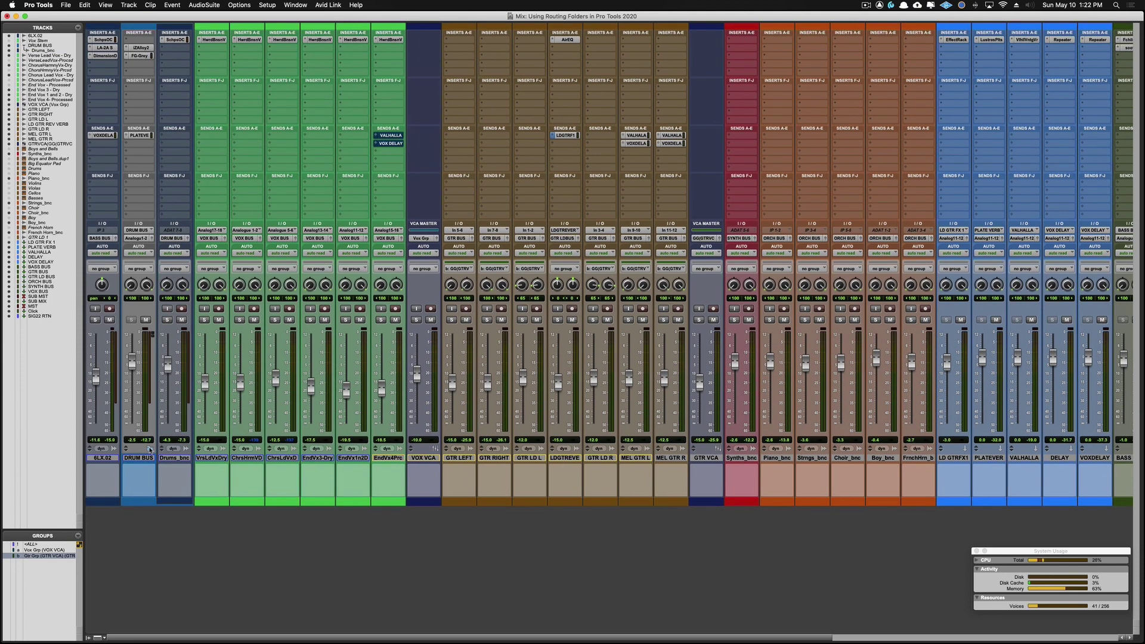
{"action": "key", "text": "super+z"}
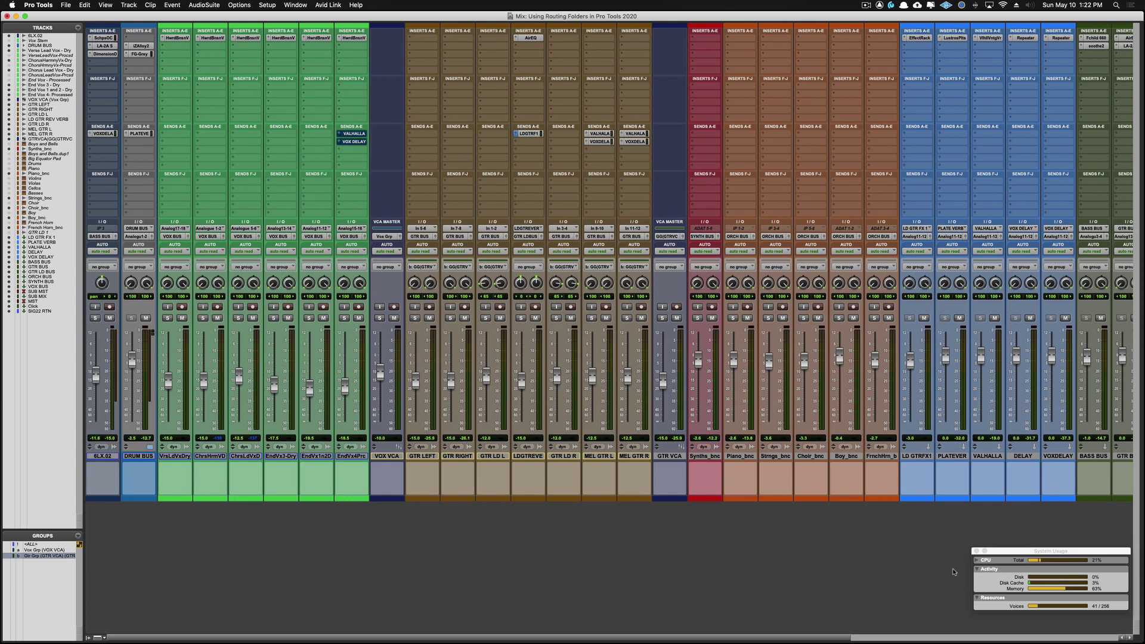
{"action": "left_click", "coordinate": [1096, 456]}
- Convert BASS BUS to a routing folder and place it beside DRUM BUS
{"action": "right_click", "coordinate": [1095, 458]}
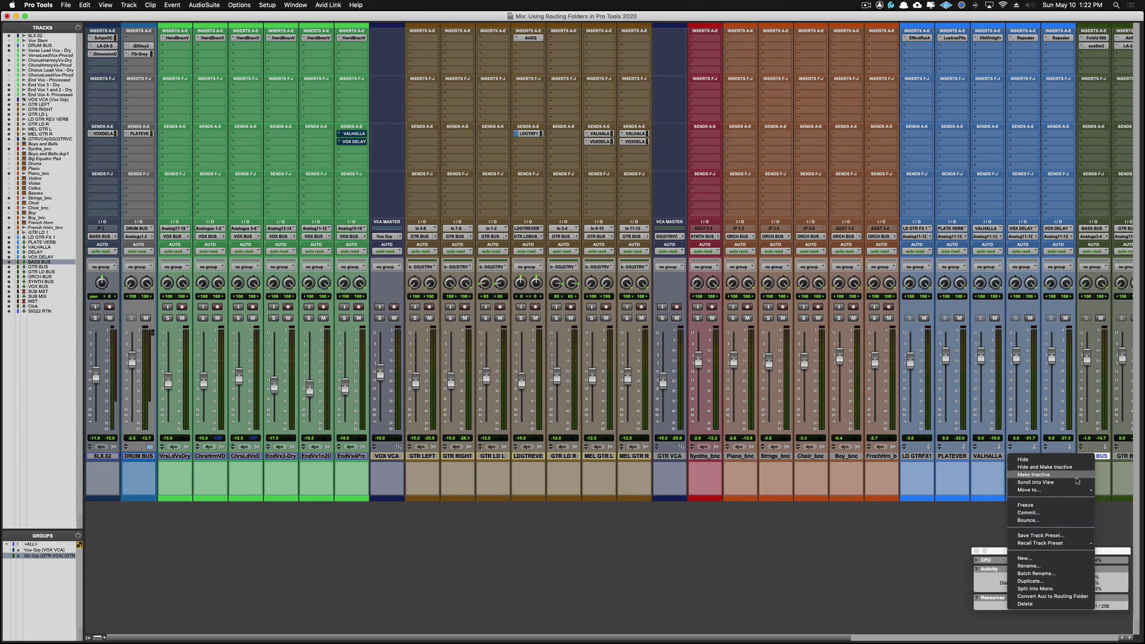
{"action": "left_click", "coordinate": [1053, 600]}
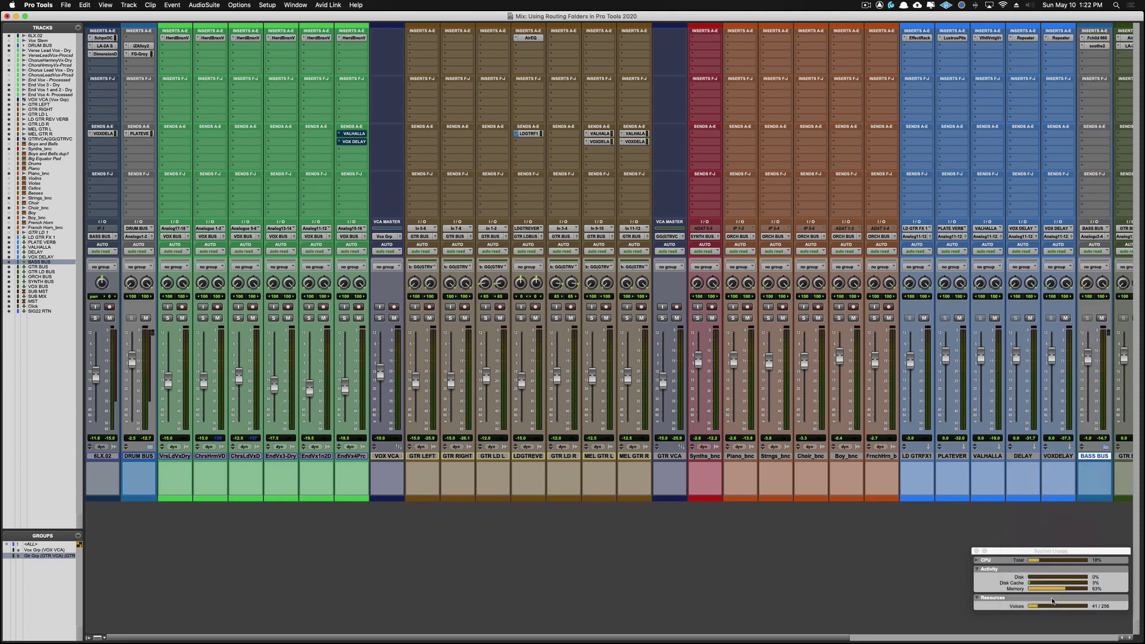
{"action": "left_click_drag", "start_coordinate": [1093, 458], "coordinate": [168, 478]}
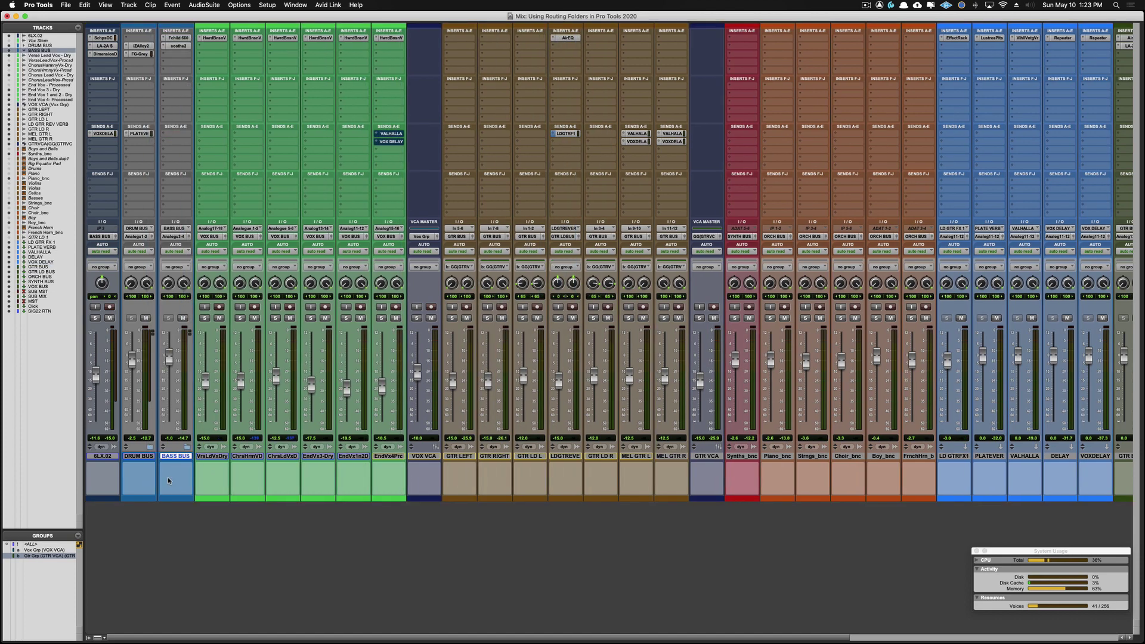
- Nest the bass track inside the BASS BUS folder and leave the folder collapsed after checking its contents
{"action": "left_click", "coordinate": [95, 459]}
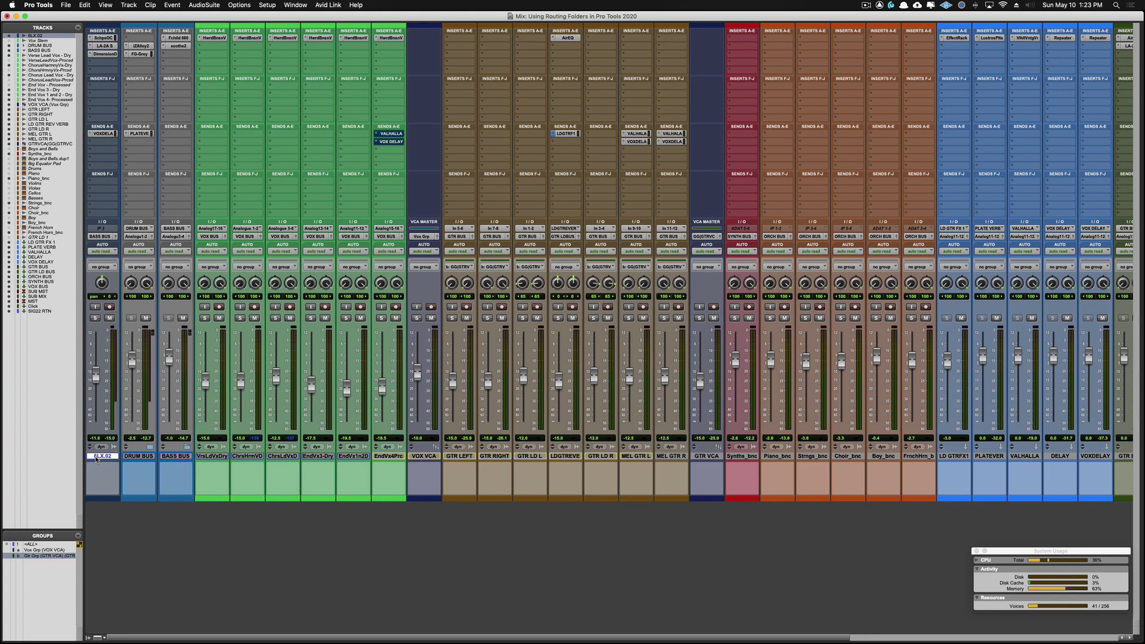
{"action": "left_click_drag", "start_coordinate": [170, 458], "coordinate": [171, 462]}
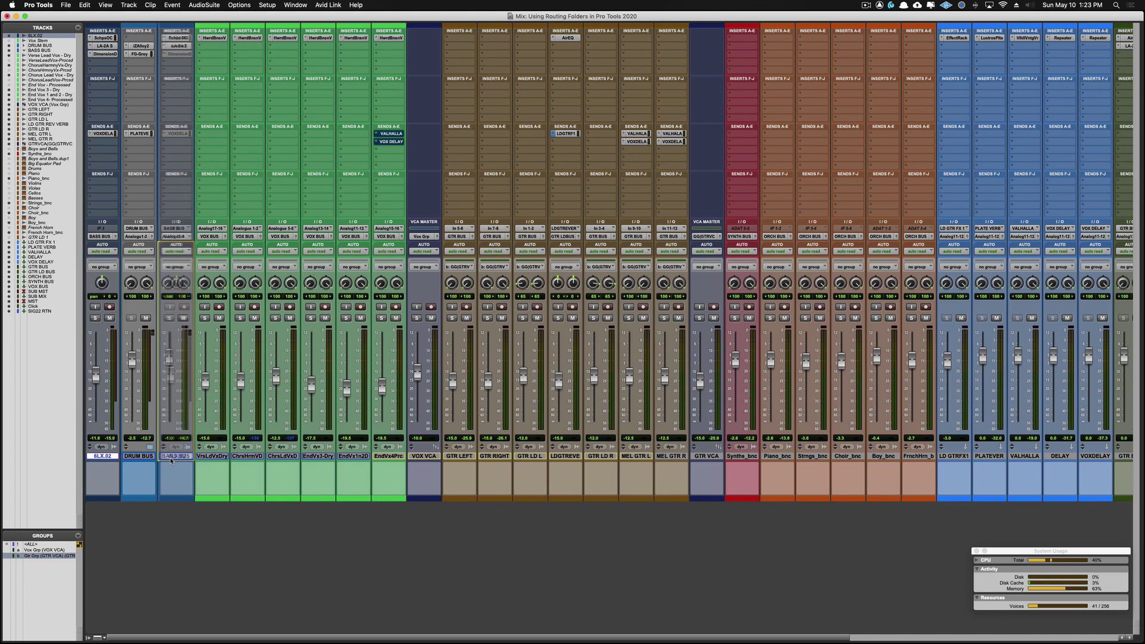
{"action": "left_click_drag", "start_coordinate": [171, 457], "coordinate": [170, 463]}
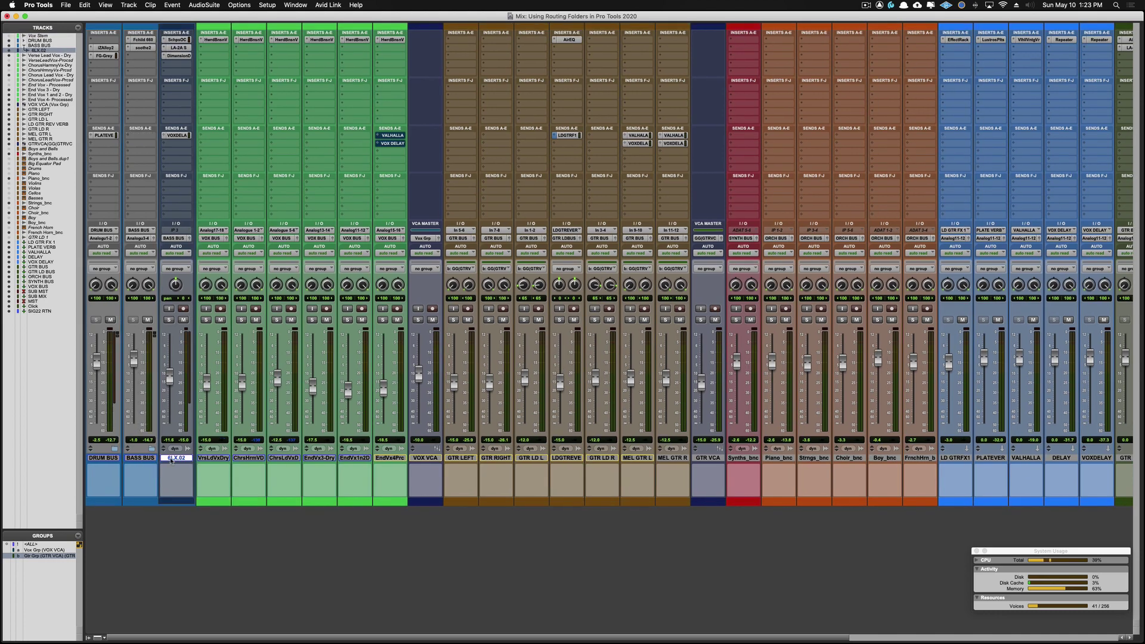
{"action": "left_click", "coordinate": [153, 450]}
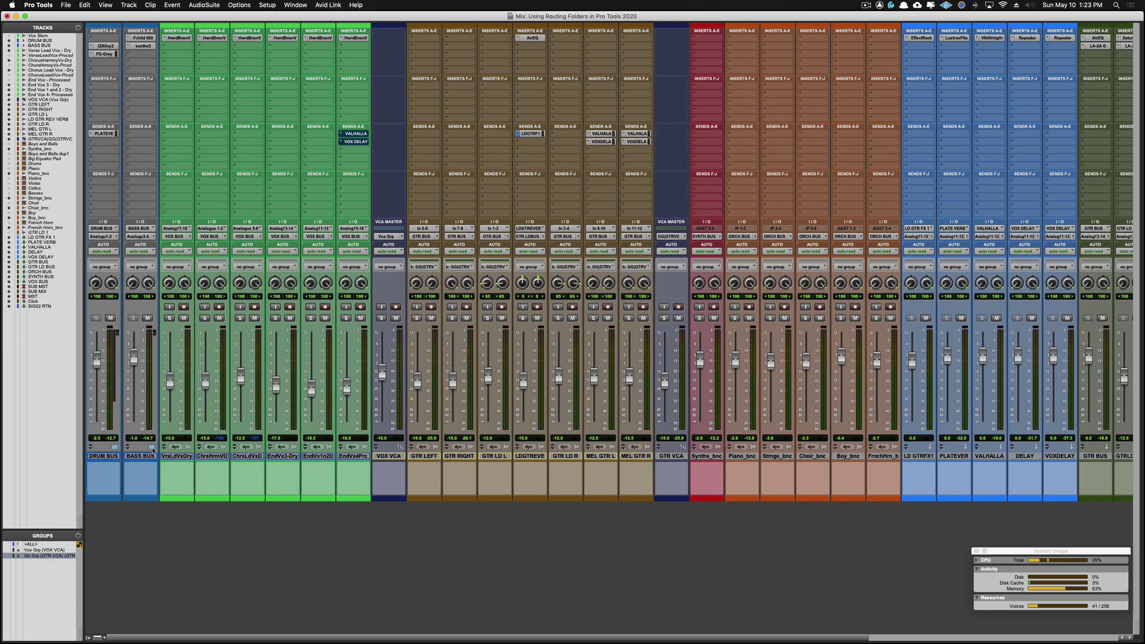
{"action": "left_click", "coordinate": [153, 450]}
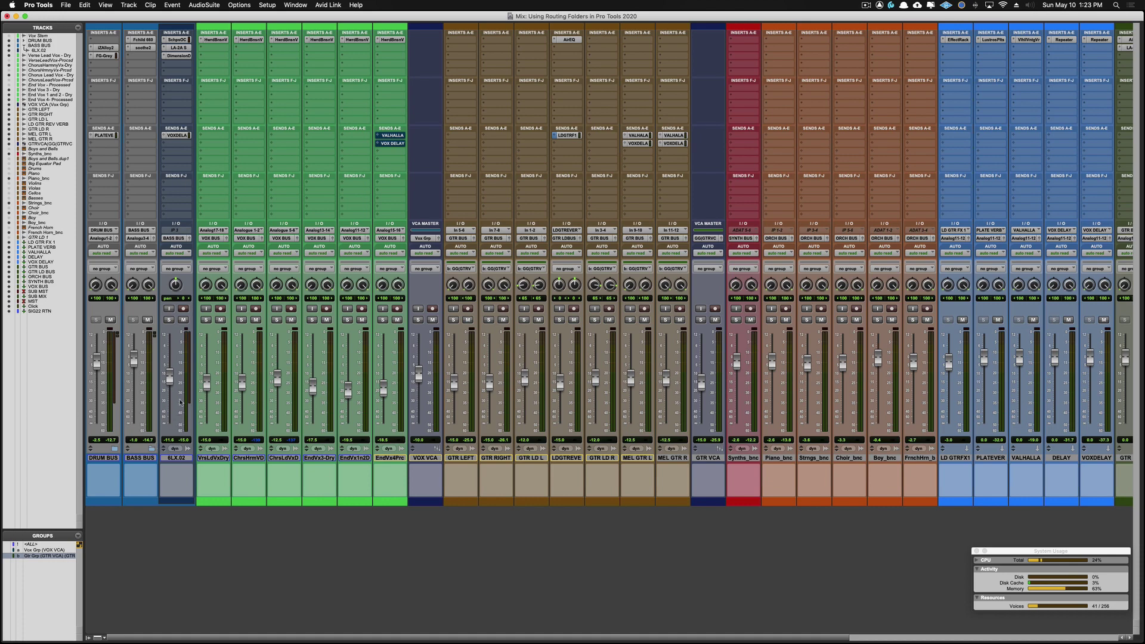
{"action": "left_click", "coordinate": [151, 452]}
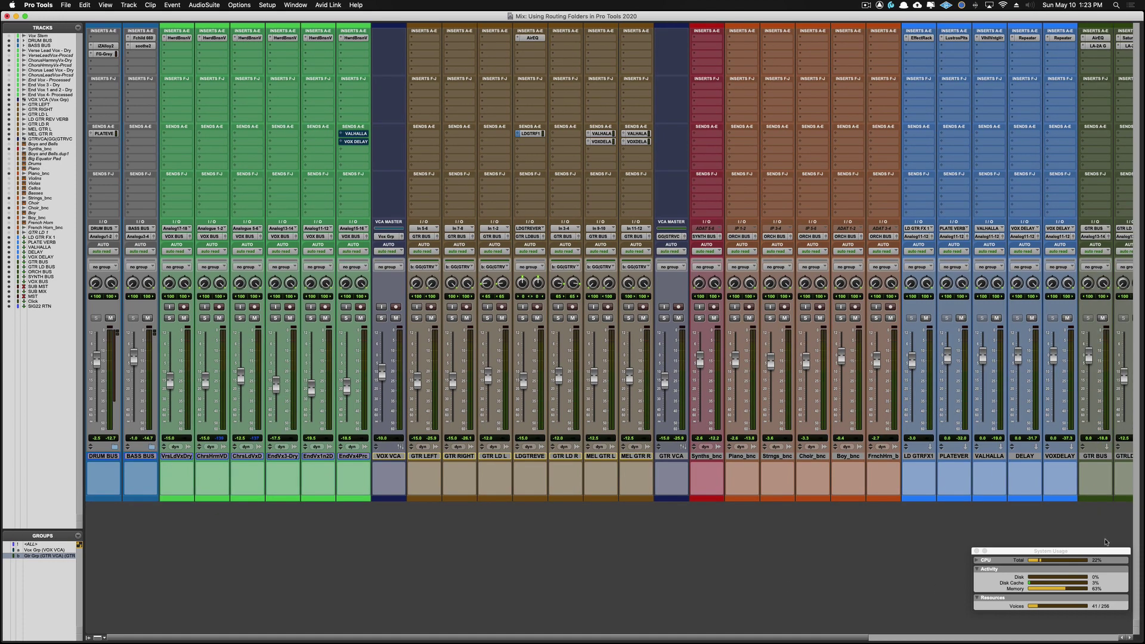
- Convert GTR BUS to a routing folder and place it right after BASS BUS
{"action": "left_click", "coordinate": [1093, 458]}
{"action": "right_click", "coordinate": [1093, 459]}
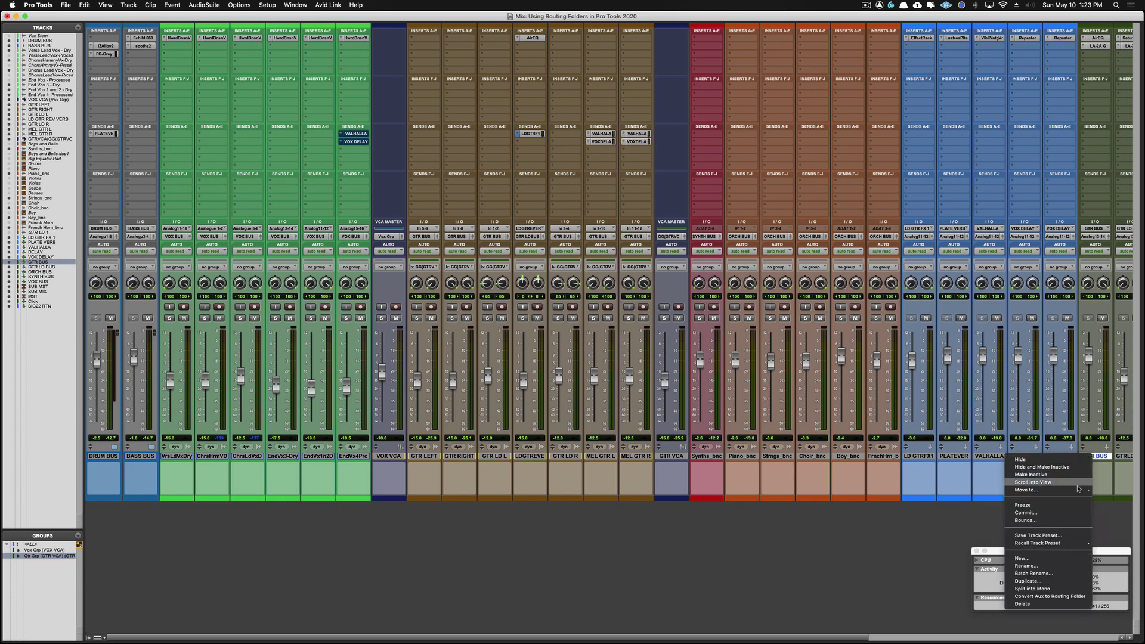
{"action": "left_click", "coordinate": [1051, 596]}
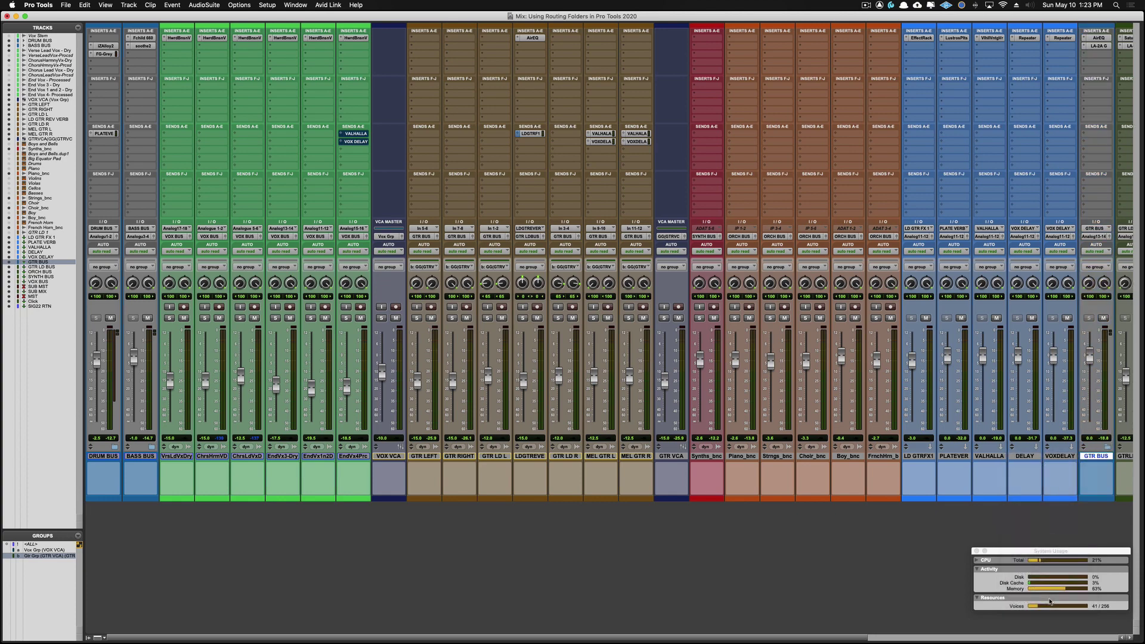
{"action": "left_click_drag", "start_coordinate": [1101, 458], "coordinate": [163, 503]}
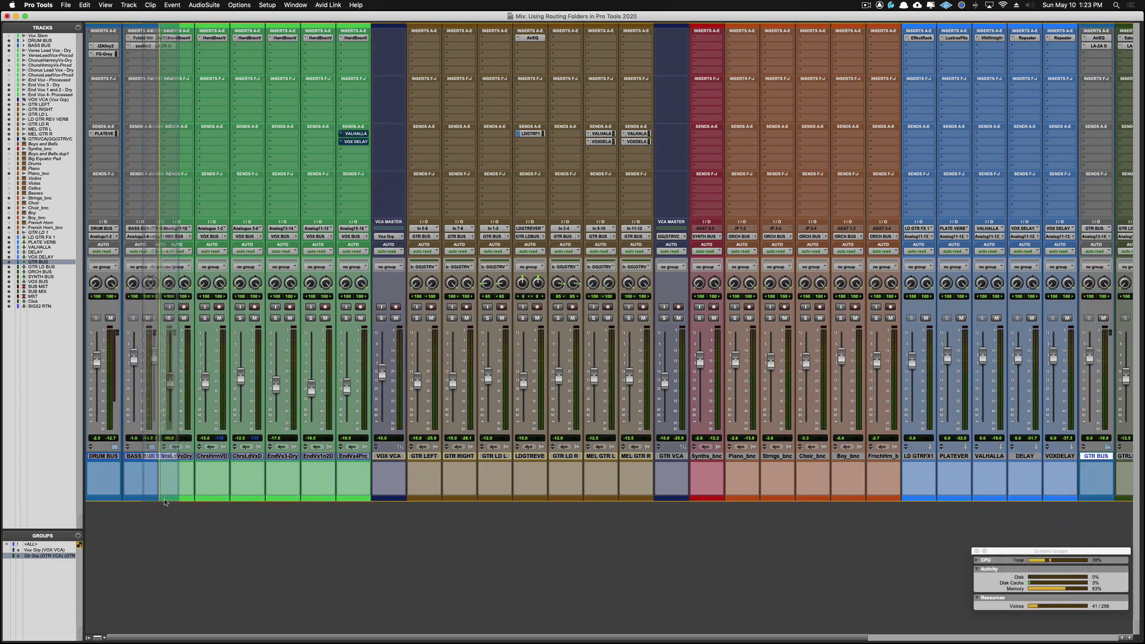
{"action": "left_click_drag", "start_coordinate": [164, 503], "coordinate": [164, 499]}
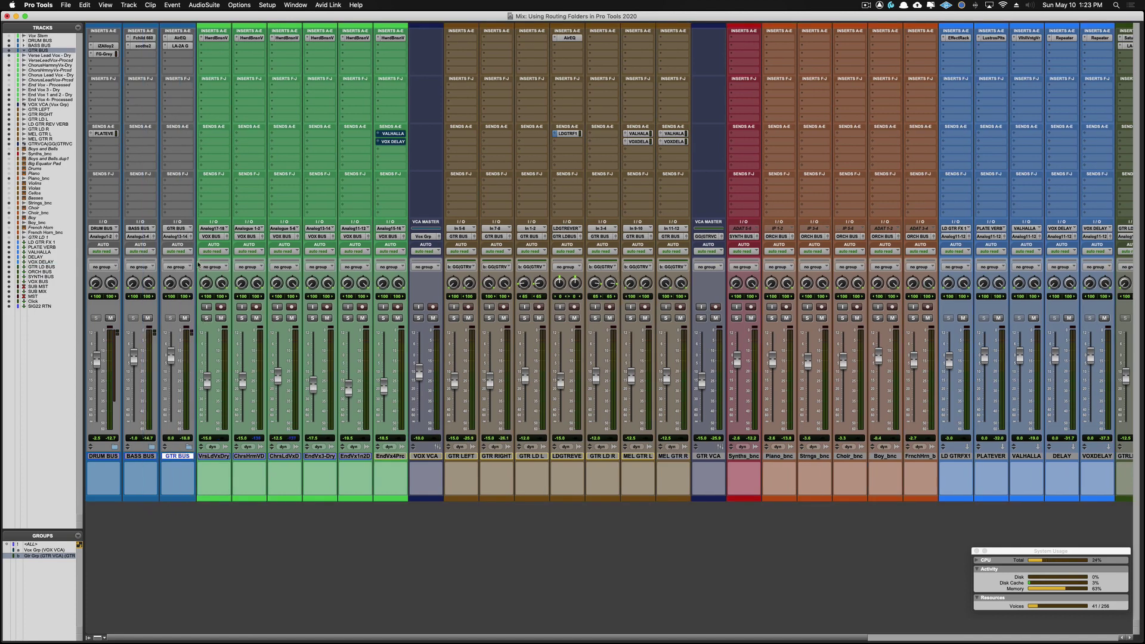
- Gather GTR LEFT, GTR RIGHT, GTR LD L, GTR LD R, MEL GTR L and MEL GTR R into the GTR BUS folder
{"action": "left_click", "coordinate": [461, 239]}
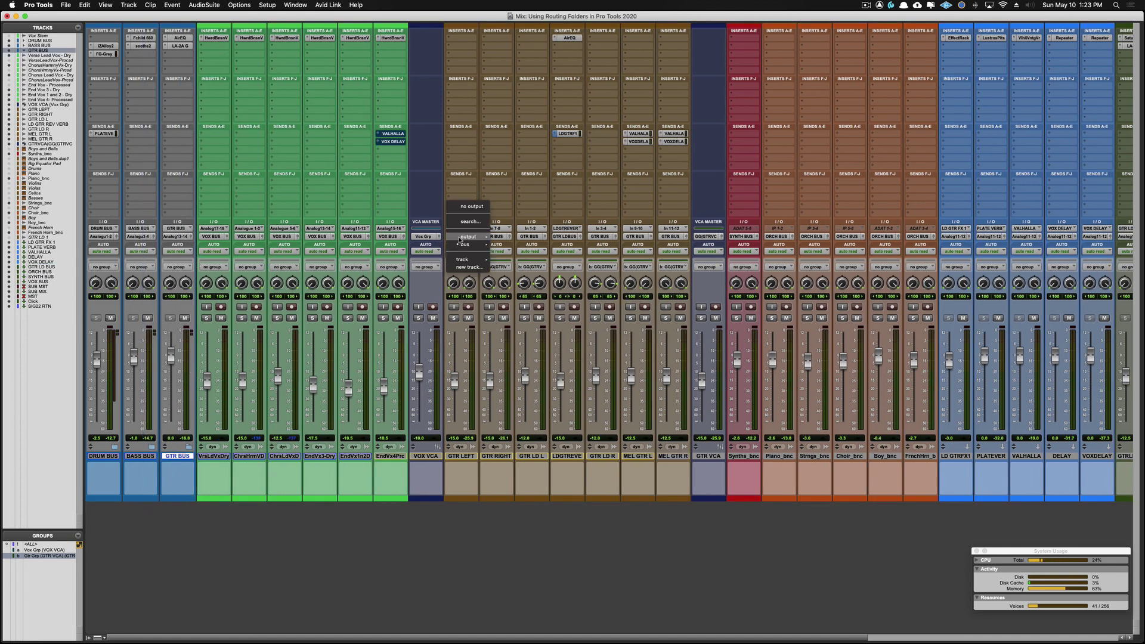
{"action": "left_click", "coordinate": [461, 458]}
{"action": "left_click", "coordinate": [461, 457]}
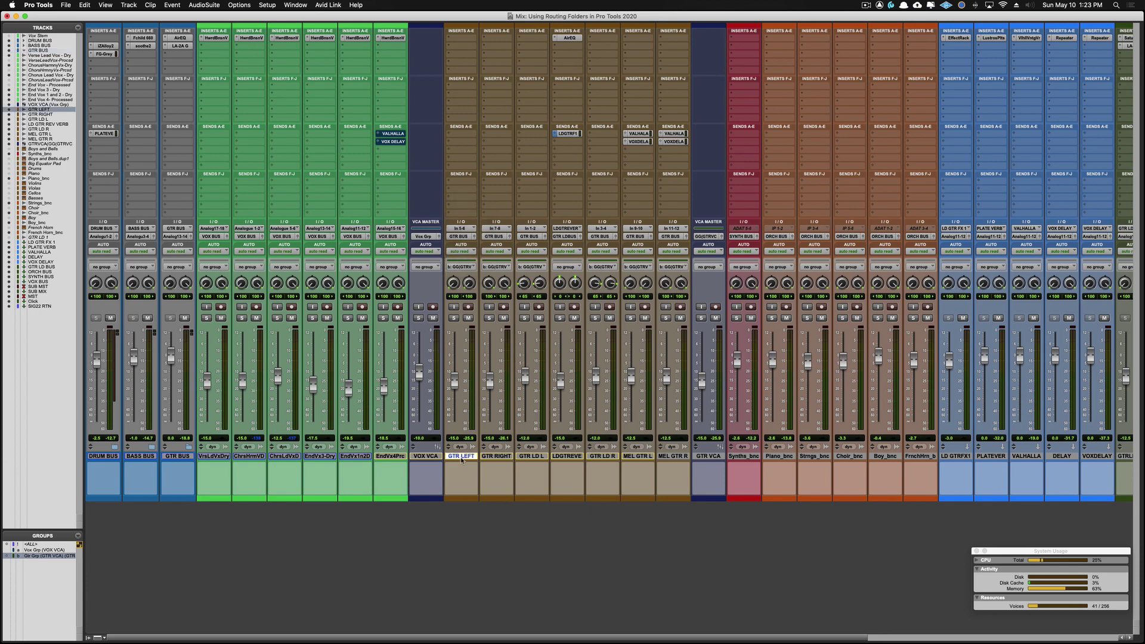
{"action": "left_click", "coordinate": [486, 457], "text": "shift"}
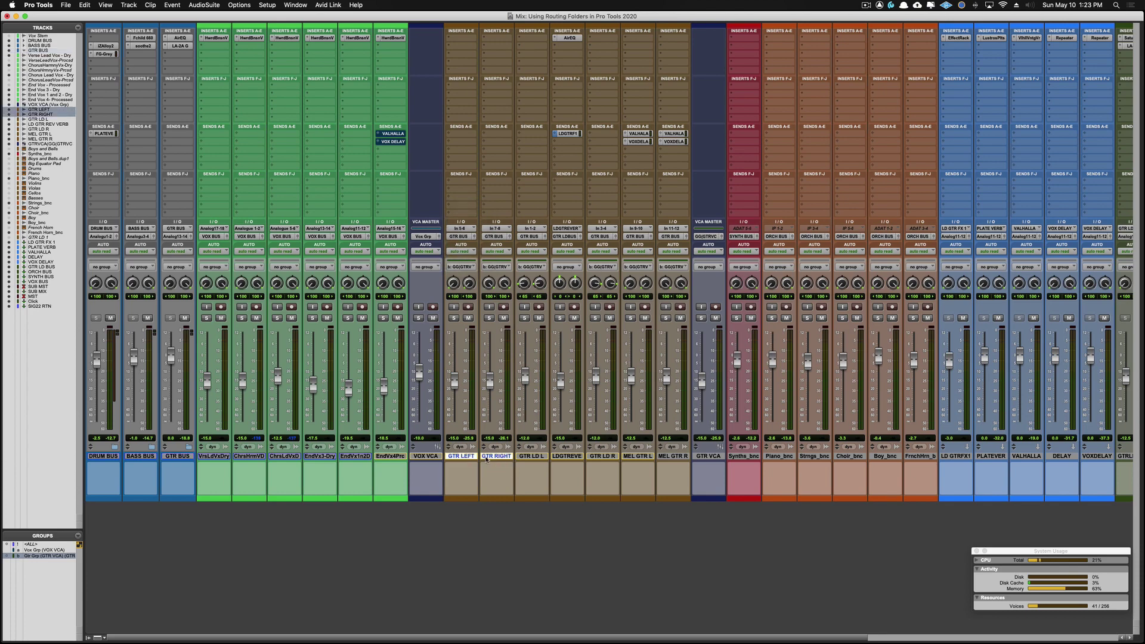
{"action": "left_click", "coordinate": [524, 458], "text": "shift"}
{"action": "left_click", "coordinate": [607, 457], "text": "shift"}
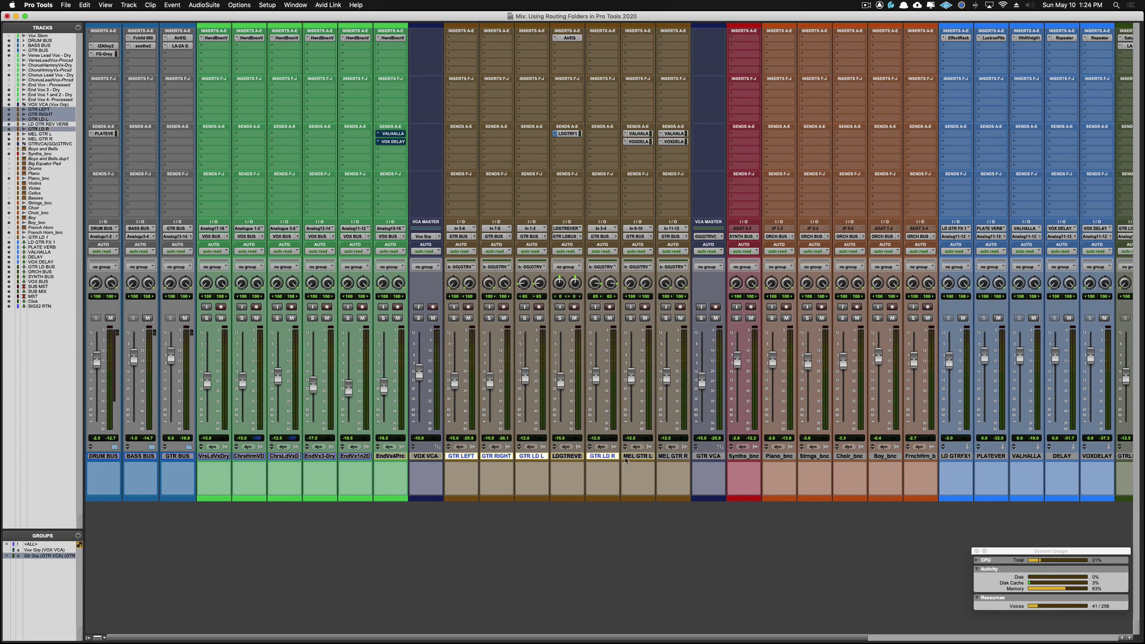
{"action": "left_click", "coordinate": [633, 456], "text": "shift"}
{"action": "left_click", "coordinate": [672, 457], "text": "shift"}
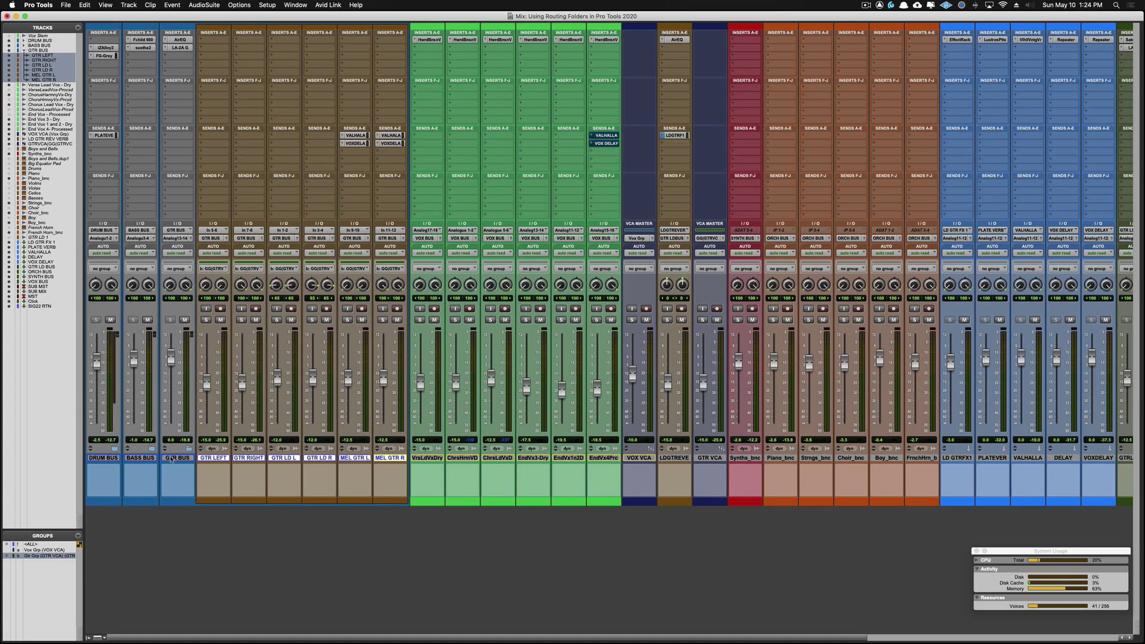
- Collapse the GTR BUS folder so its six guitars are hidden, after a quick check expanded
{"action": "left_click", "coordinate": [188, 451]}
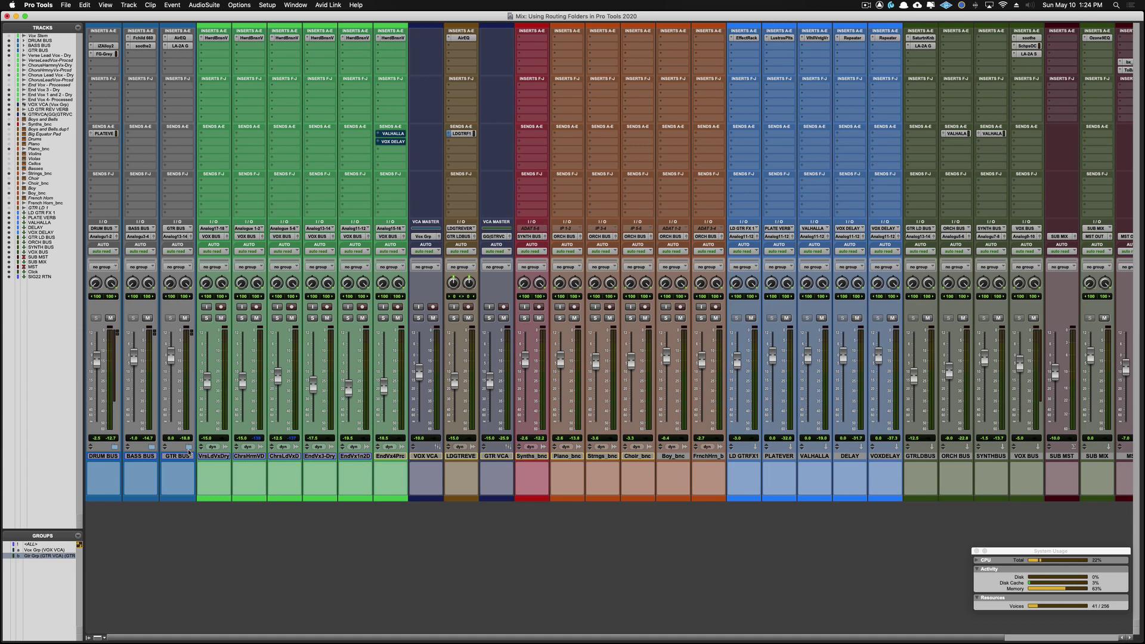
{"action": "left_click", "coordinate": [188, 448]}
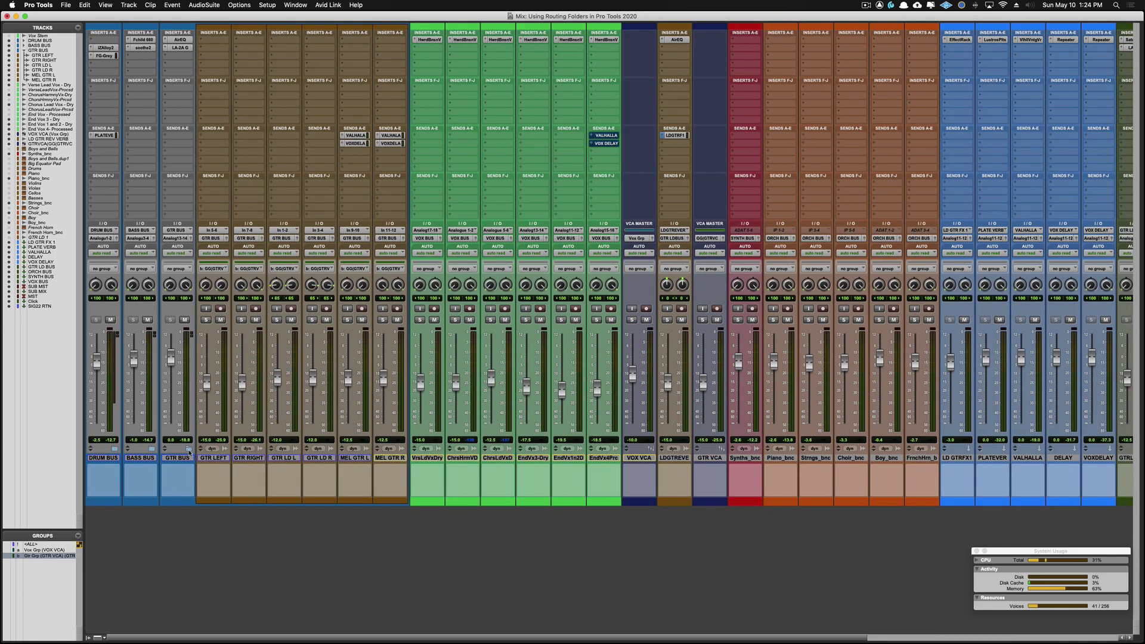
{"action": "left_click", "coordinate": [189, 450]}
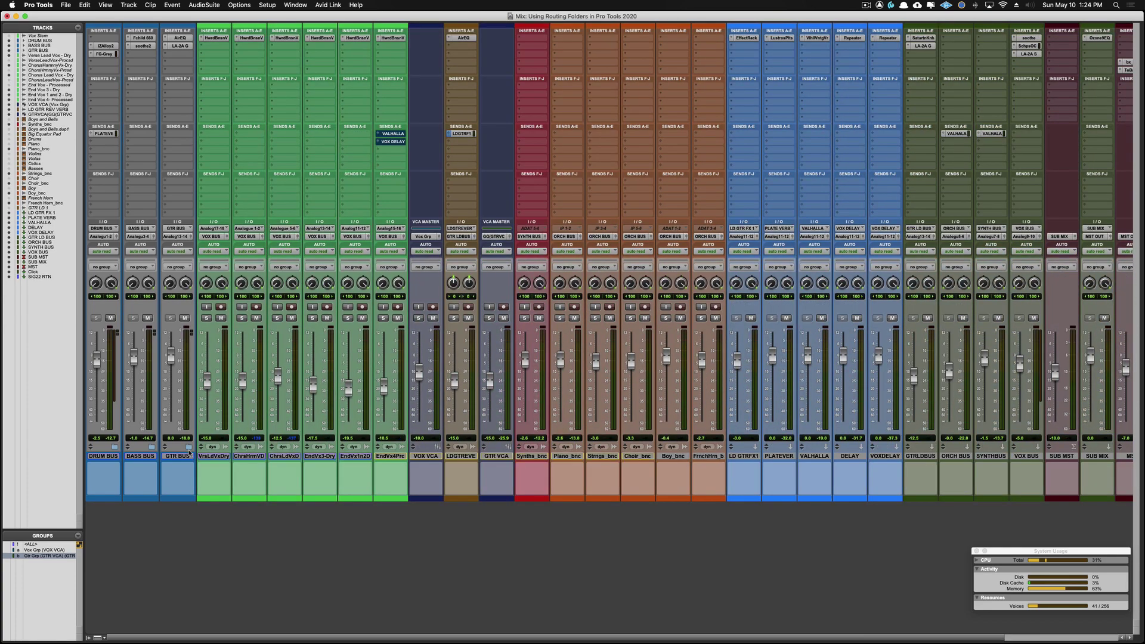
- Convert GTRLDBUS to a routing folder after GTR BUS and move the LDGTREVE reverb track inside it
{"action": "left_click", "coordinate": [923, 459]}
{"action": "right_click", "coordinate": [922, 459]}
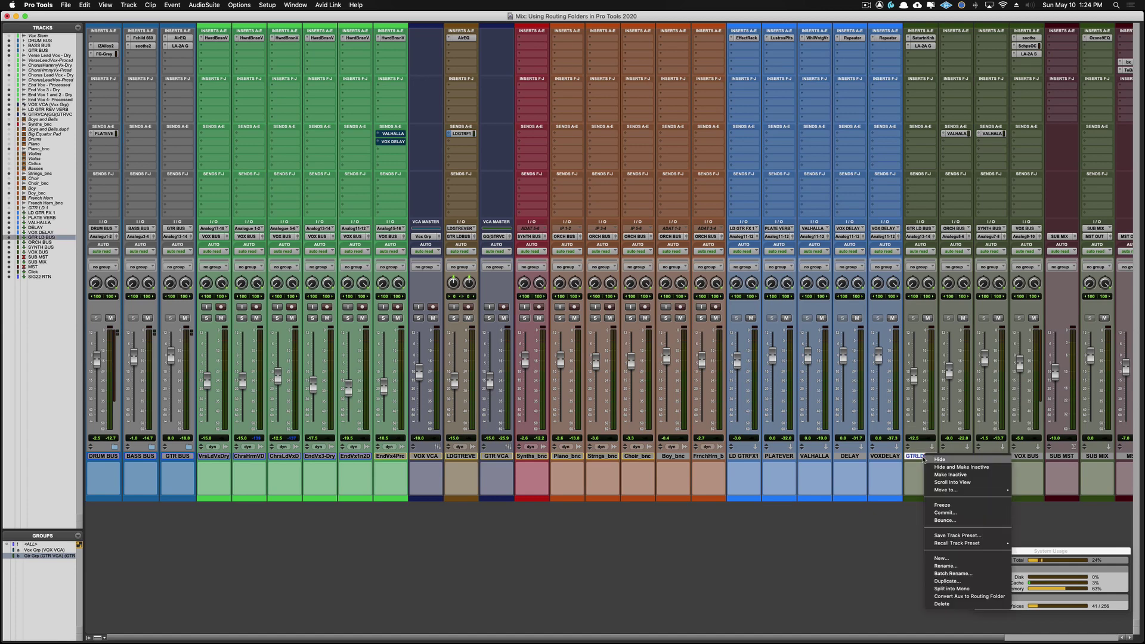
{"action": "left_click", "coordinate": [950, 597]}
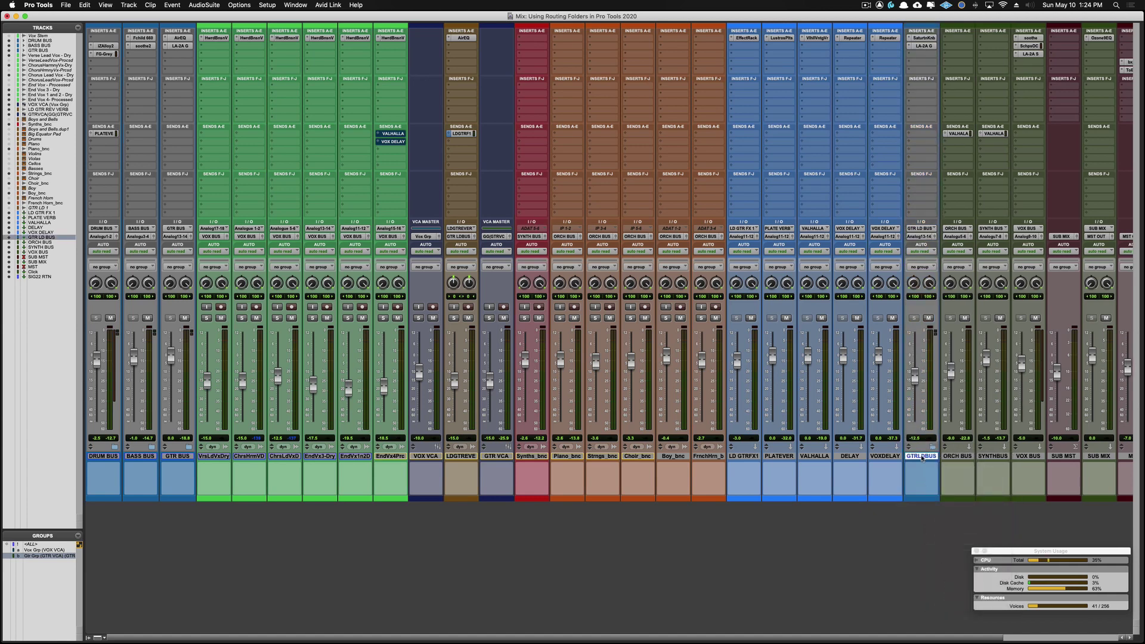
{"action": "left_click_drag", "start_coordinate": [923, 458], "coordinate": [205, 457]}
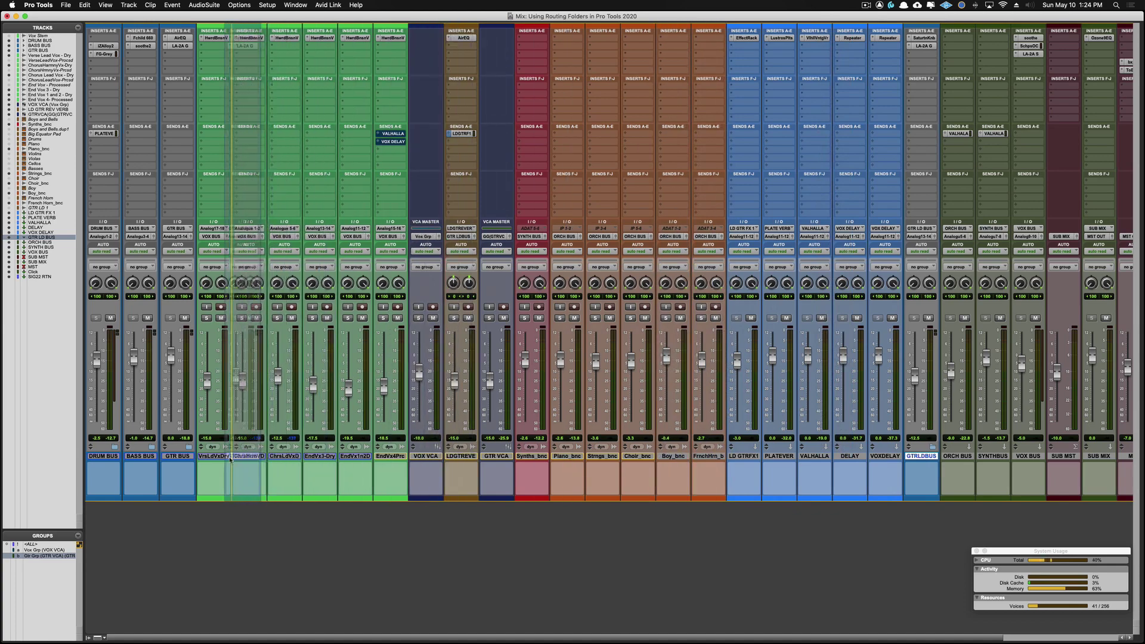
{"action": "left_click_drag", "start_coordinate": [205, 457], "coordinate": [206, 461]}
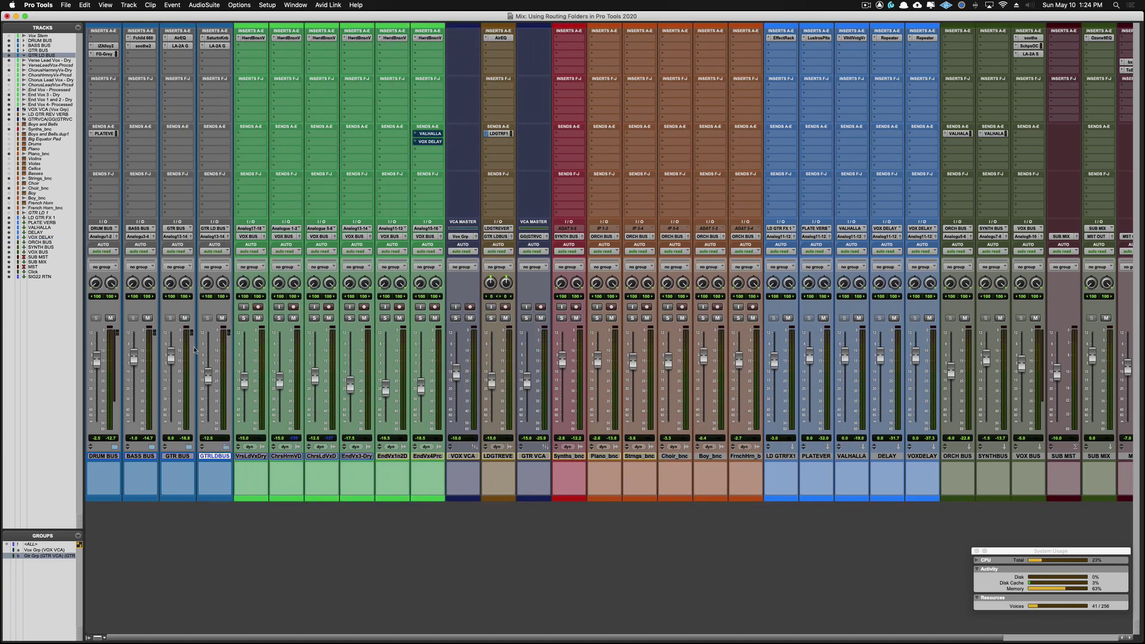
{"action": "left_click", "coordinate": [499, 456]}
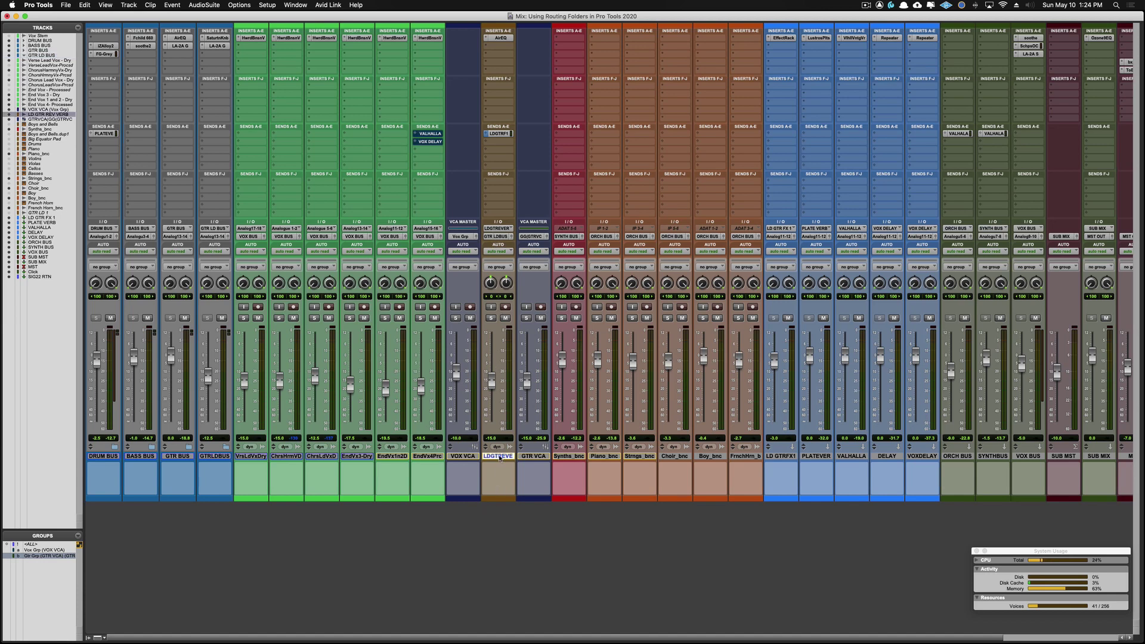
{"action": "mouse_move", "coordinate": [498, 456]}
{"action": "left_mouse_down"}
{"action": "mouse_move", "coordinate": [215, 457]}
{"action": "mouse_move", "coordinate": [224, 449]}
{"action": "left_mouse_up"}
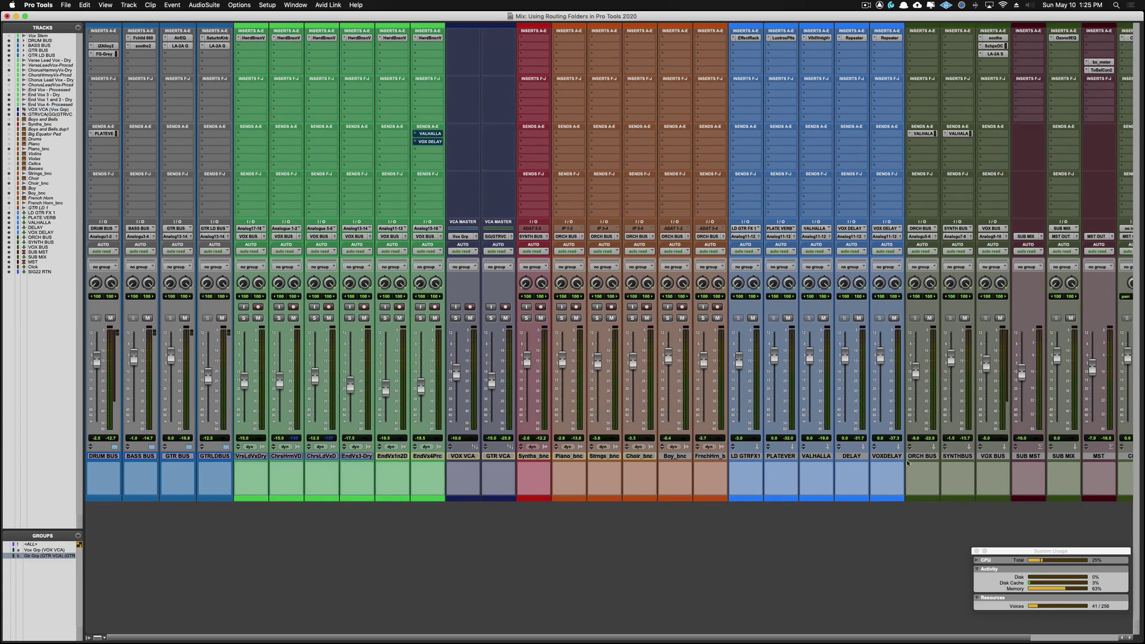
- Convert VOX BUS to a routing folder and place it fifth, after GTR LD BUS
{"action": "left_click", "coordinate": [999, 458]}
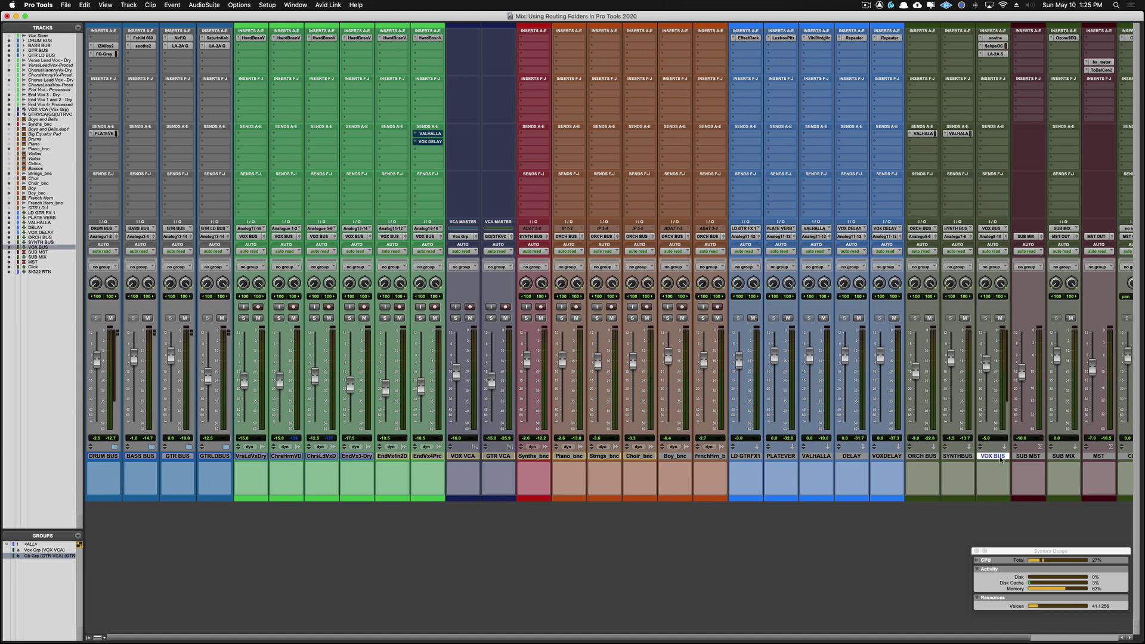
{"action": "right_click", "coordinate": [991, 457]}
{"action": "left_click", "coordinate": [1016, 600]}
{"action": "left_click_drag", "start_coordinate": [997, 457], "coordinate": [244, 490]}
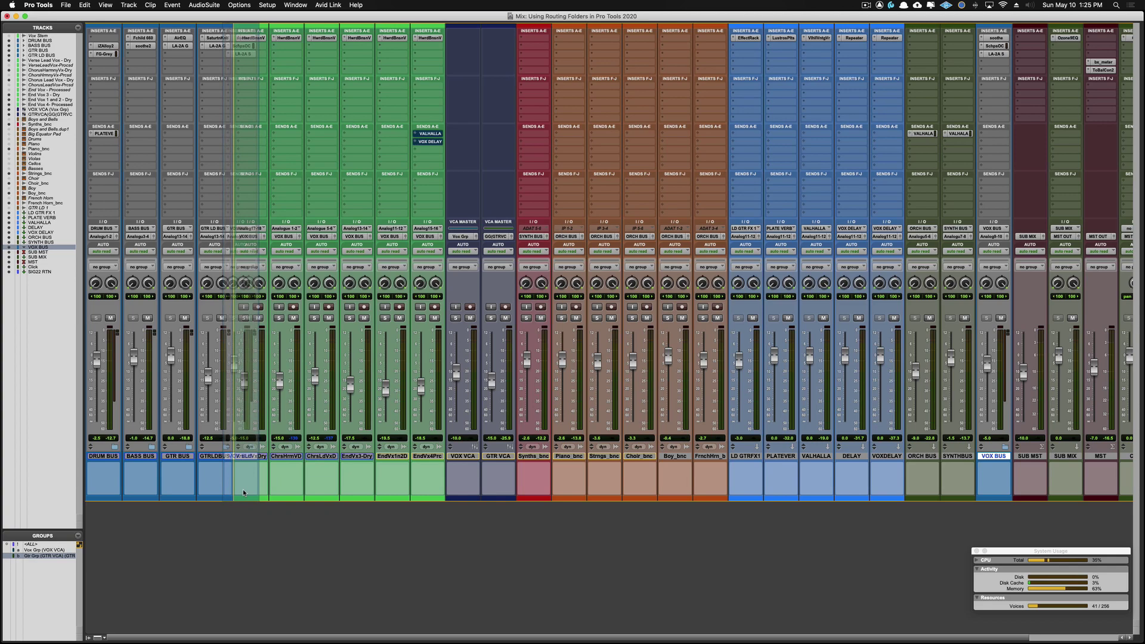
{"action": "left_click_drag", "start_coordinate": [244, 490], "coordinate": [242, 490]}
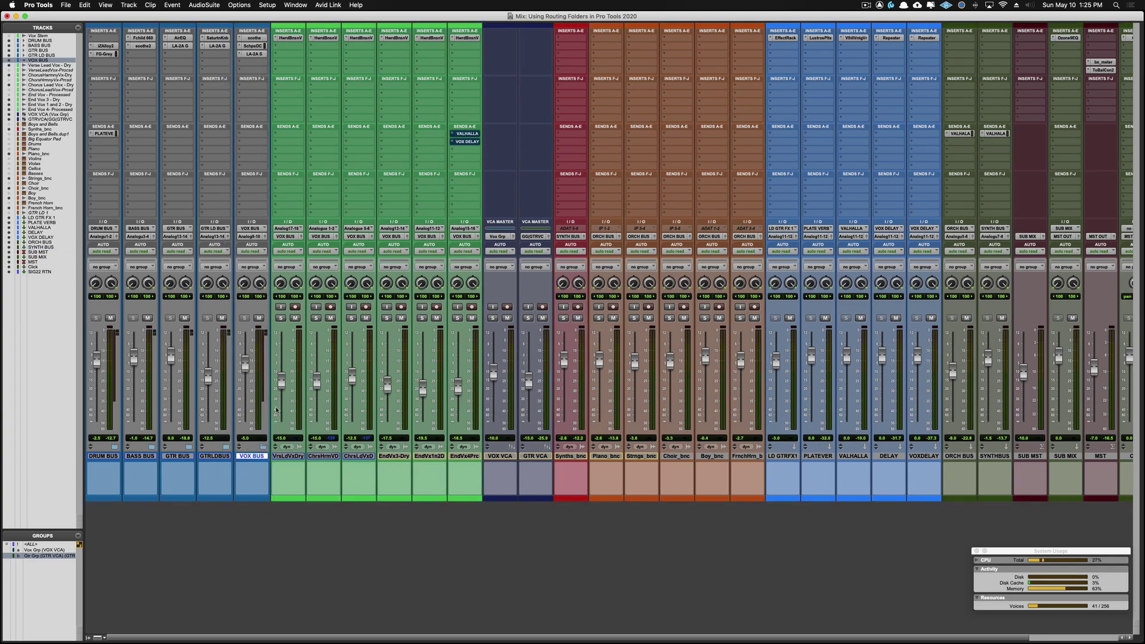
- Move the six vocal tracks VrsLdVxDry through EndVx4Prc into VOX BUS and collapse the folder
{"action": "left_click", "coordinate": [295, 459]}
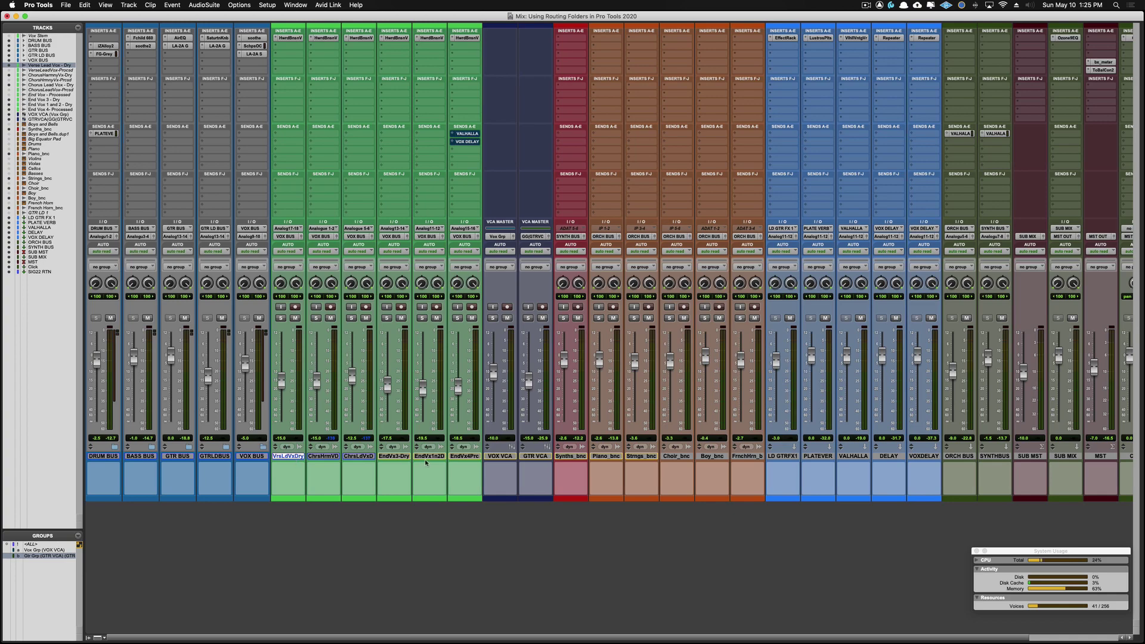
{"action": "left_click", "coordinate": [466, 457], "text": "shift"}
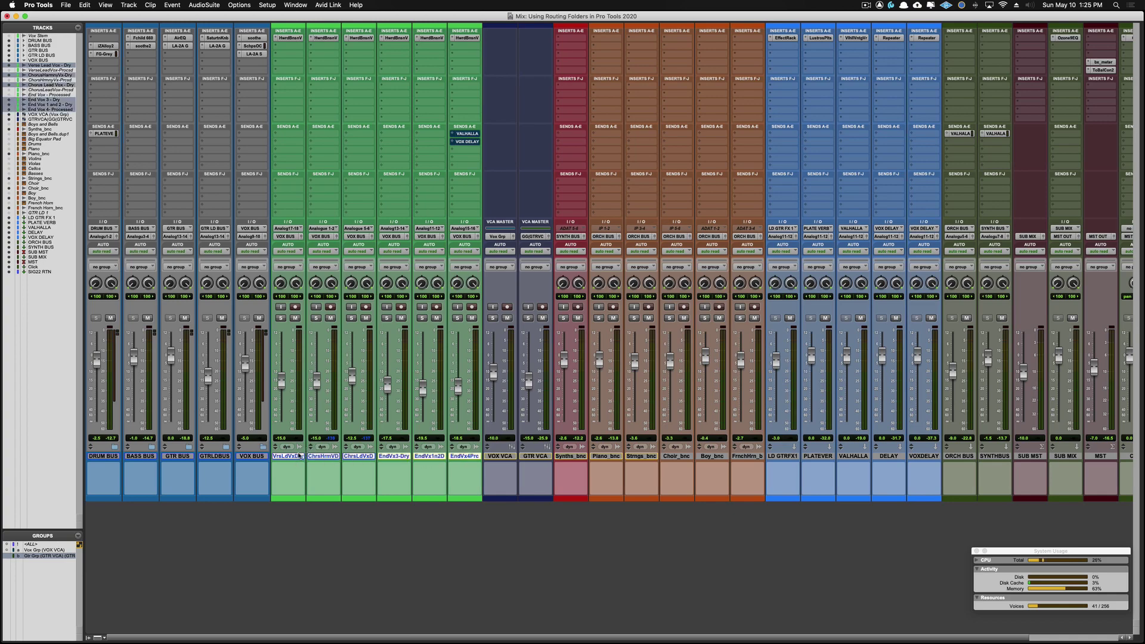
{"action": "left_click_drag", "start_coordinate": [300, 455], "coordinate": [259, 451]}
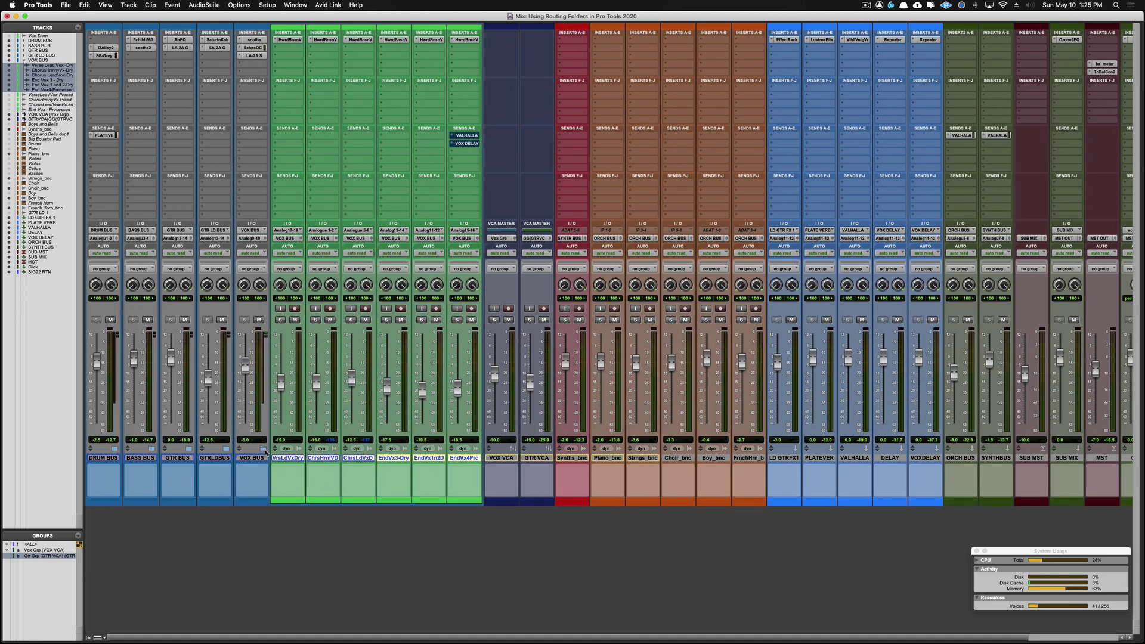
{"action": "left_click", "coordinate": [267, 450]}
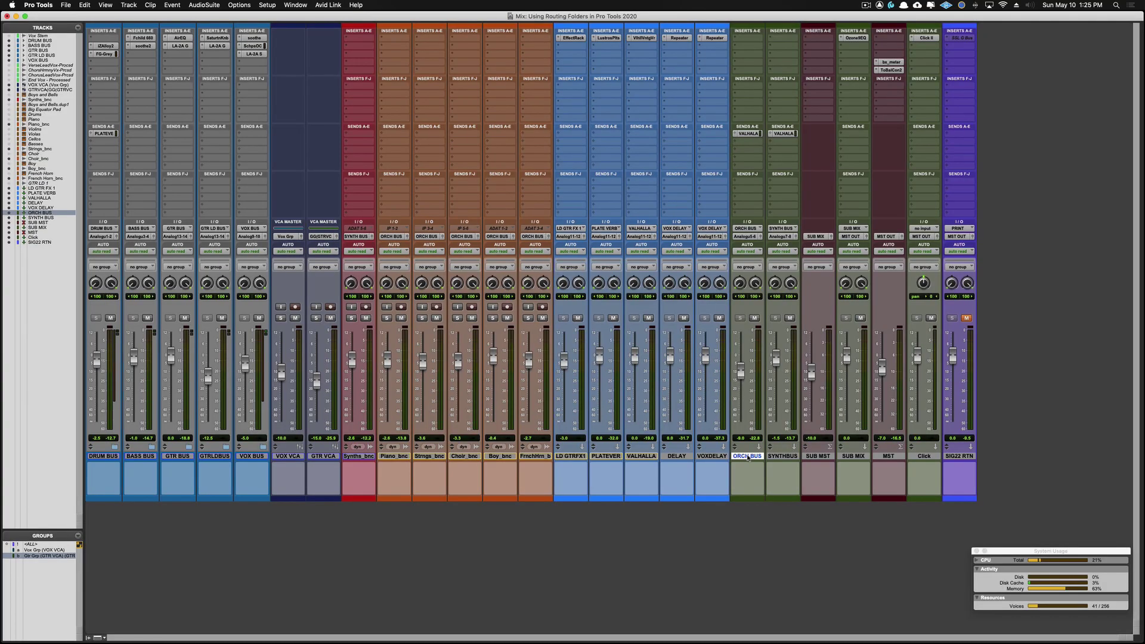
- Bring up the track options for ORCH BUS
{"action": "right_click", "coordinate": [748, 456]}
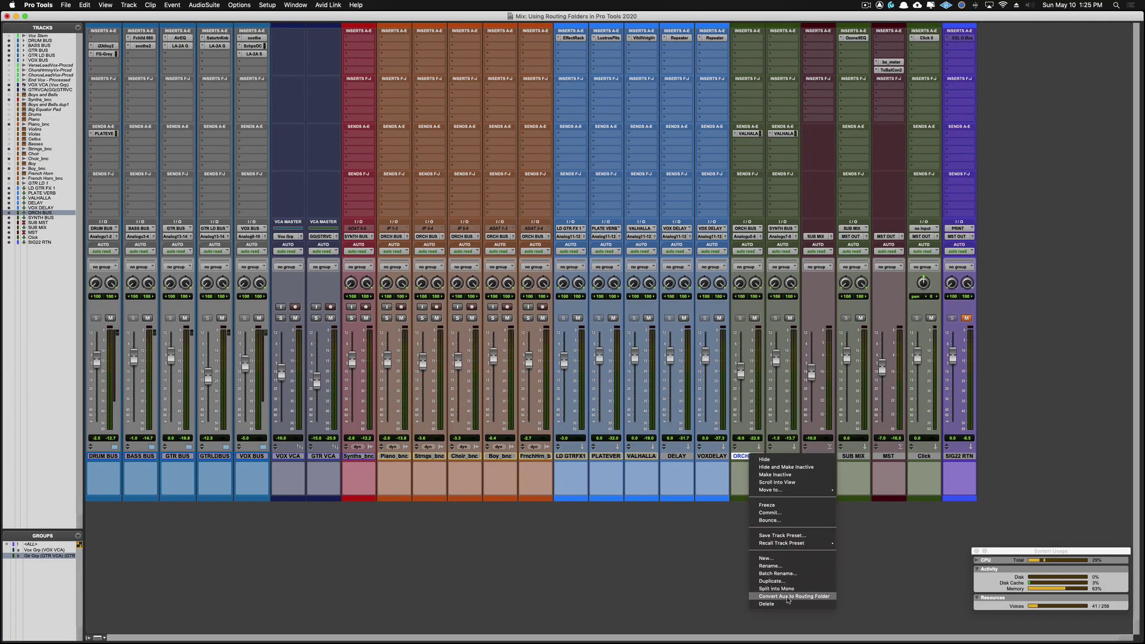
- Convert ORCH BUS to a routing folder and place it right after VOX BUS
{"action": "left_click", "coordinate": [788, 597]}
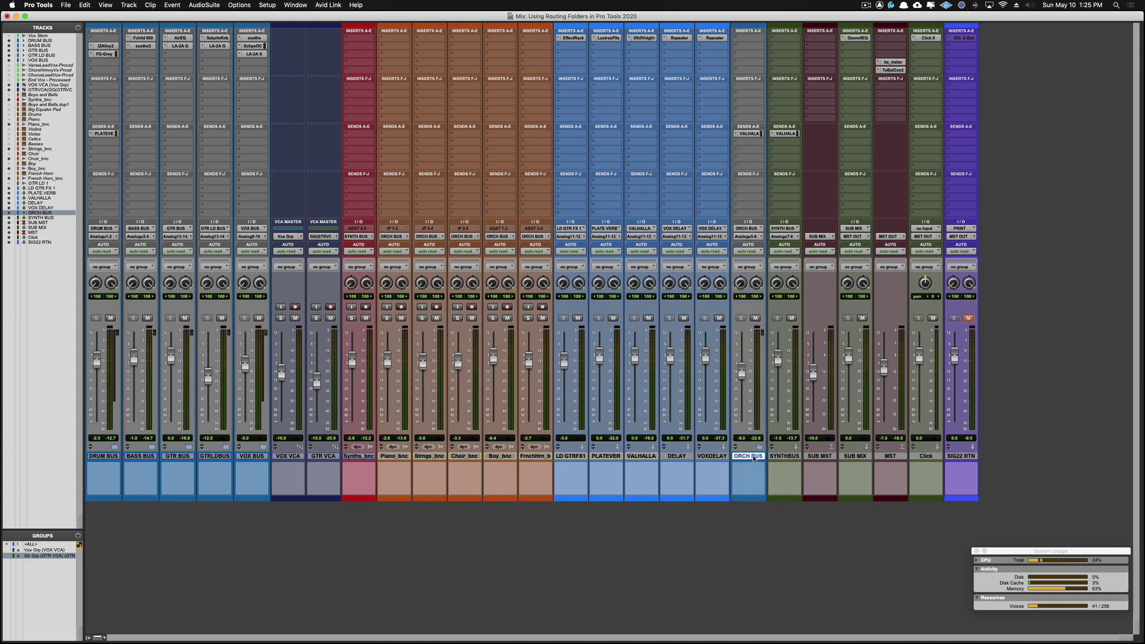
{"action": "left_click_drag", "start_coordinate": [754, 457], "coordinate": [284, 486]}
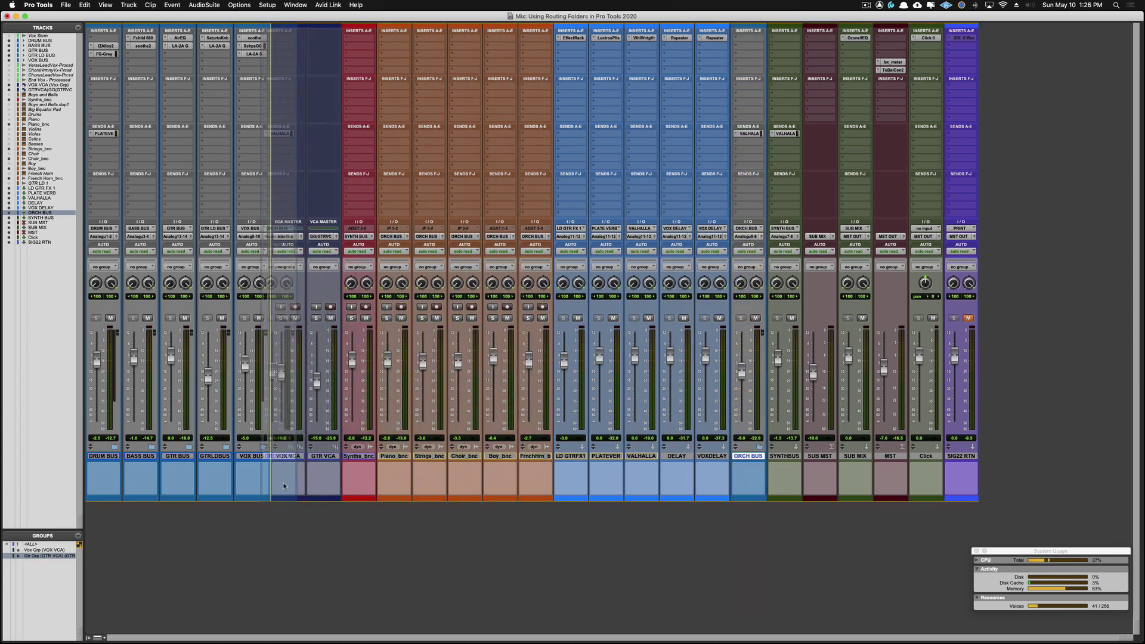
{"action": "left_click_drag", "start_coordinate": [284, 486], "coordinate": [283, 486]}
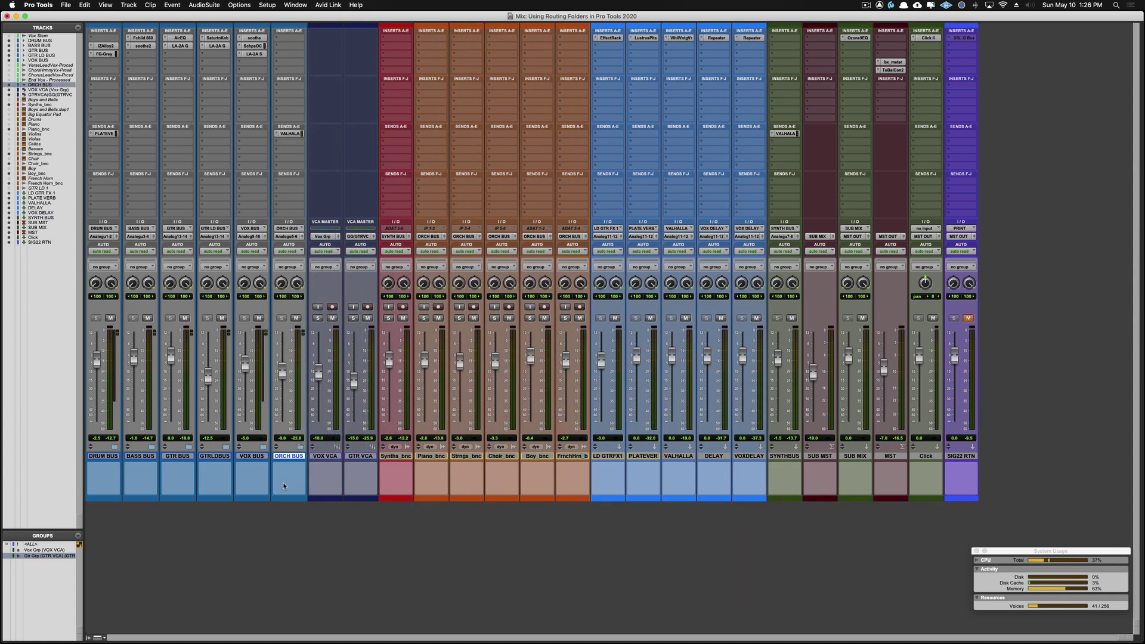
- Move the five orchestral tracks Piano_bnc through FrnchHrn_b inside ORCH BUS, then select SYNTH BUS
{"action": "left_click", "coordinate": [431, 457]}
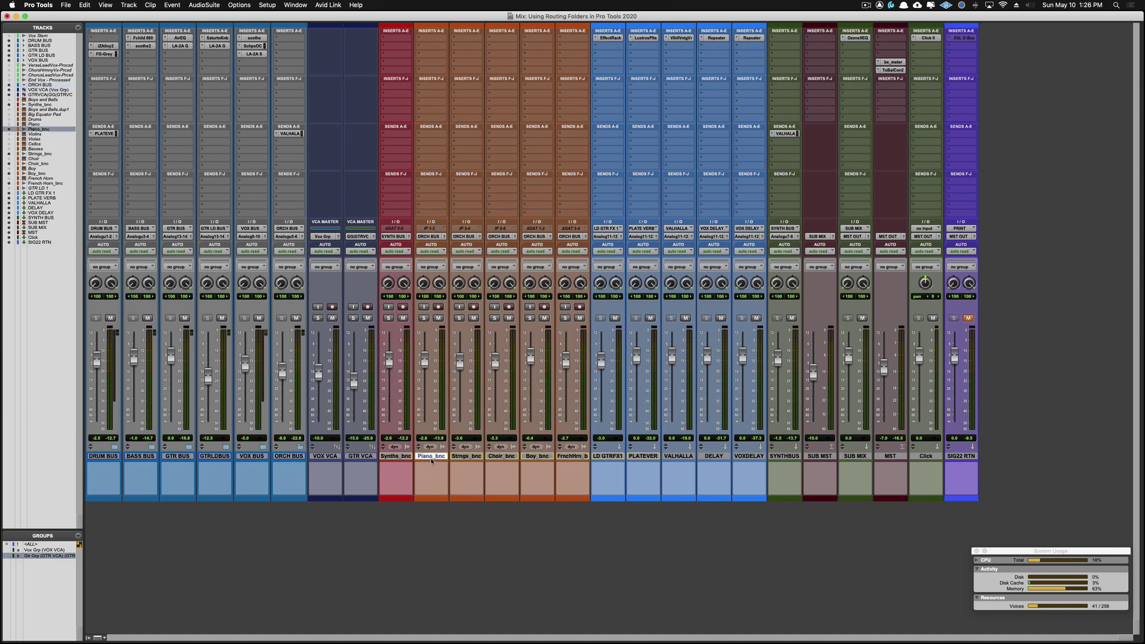
{"action": "left_click", "coordinate": [573, 457], "text": "shift"}
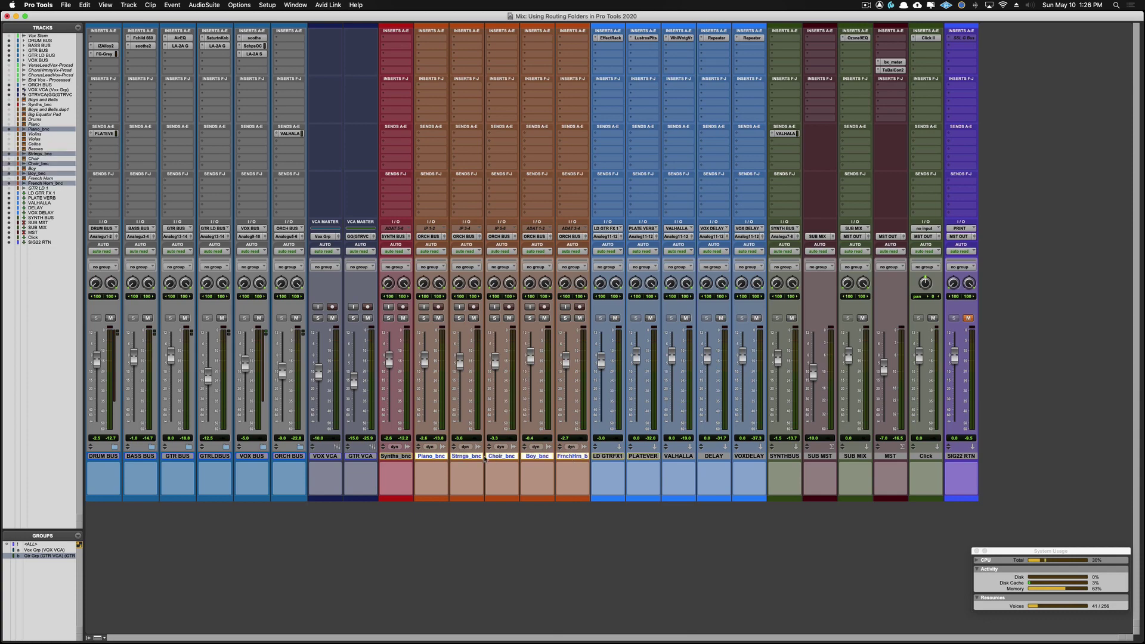
{"action": "mouse_move", "coordinate": [426, 457]}
{"action": "left_mouse_down"}
{"action": "mouse_move", "coordinate": [284, 457]}
{"action": "mouse_move", "coordinate": [304, 457]}
{"action": "left_mouse_up"}
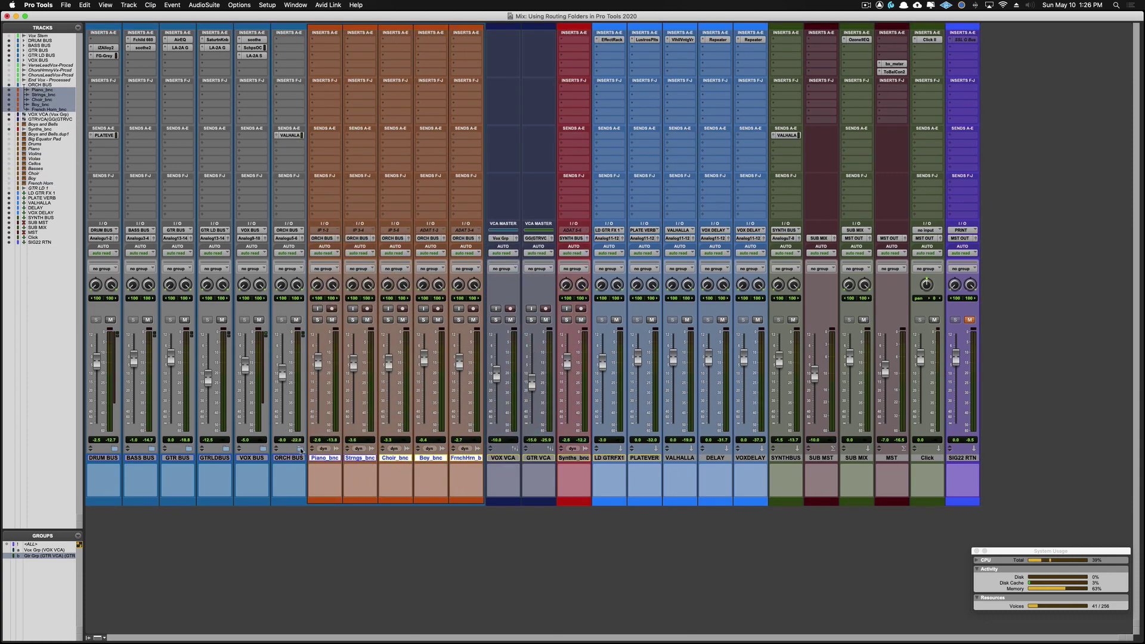
{"action": "left_click", "coordinate": [302, 450]}
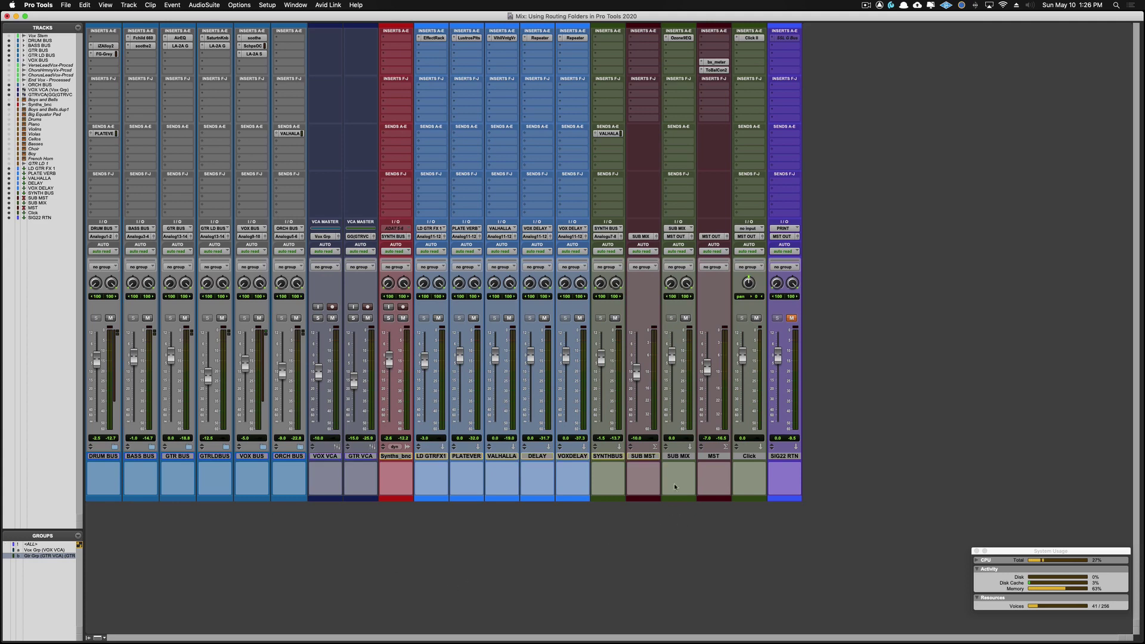
{"action": "left_click", "coordinate": [610, 456]}
- Convert SYNTH BUS to a routing folder and place it next to ORCH BUS
{"action": "right_click", "coordinate": [610, 457]}
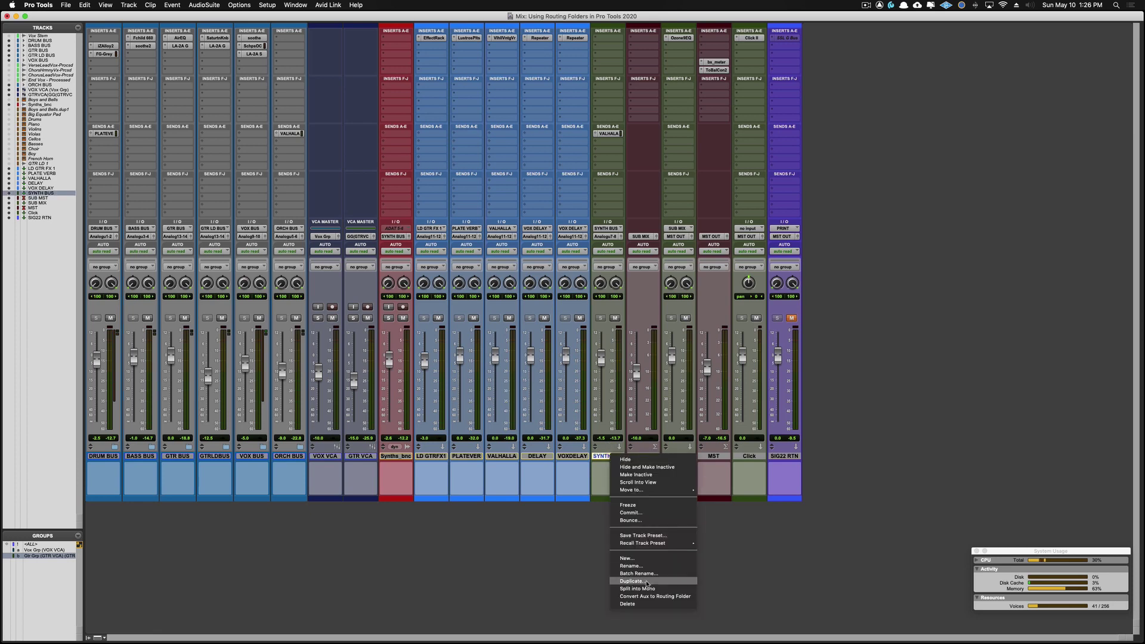
{"action": "left_click", "coordinate": [653, 598]}
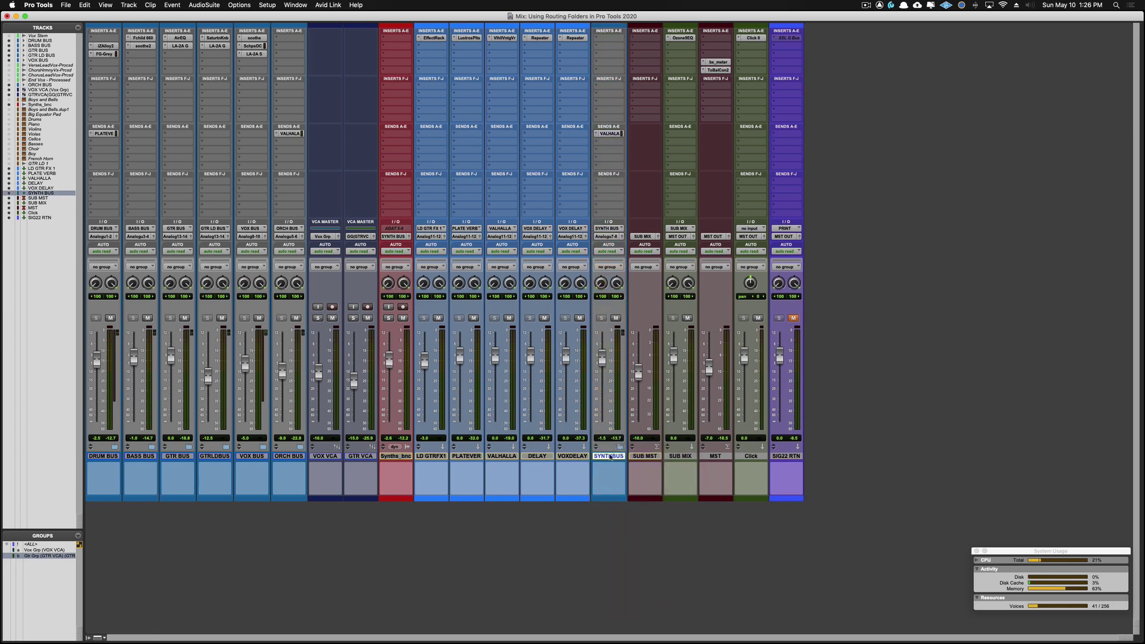
{"action": "left_click_drag", "start_coordinate": [377, 467], "coordinate": [318, 473]}
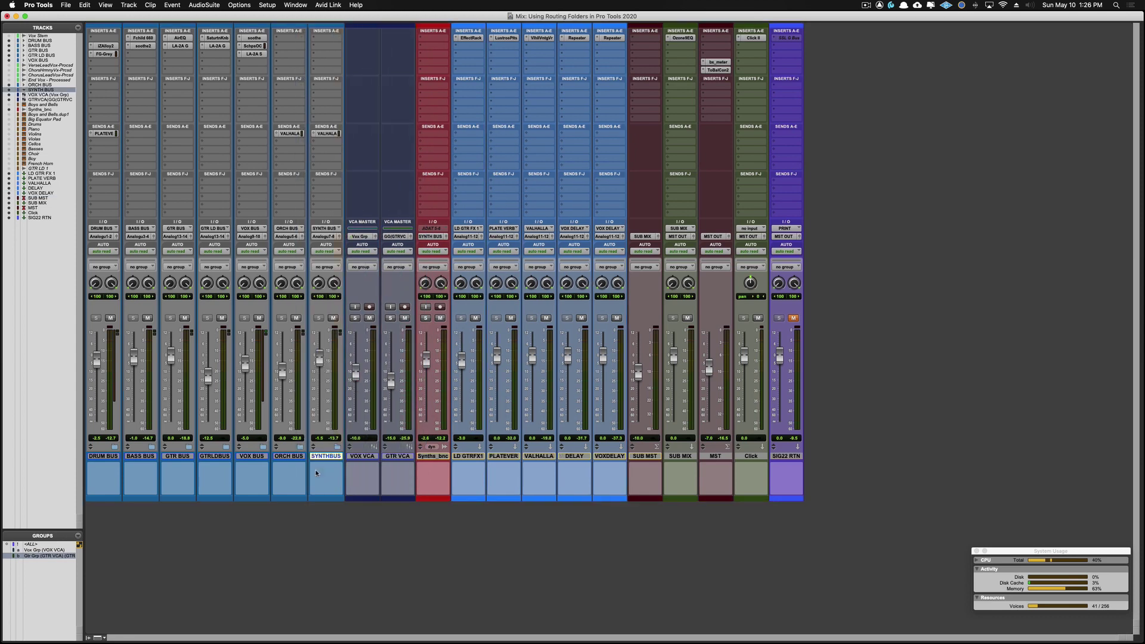
- Move the Synths_bnc track inside the SYNTH BUS folder
{"action": "left_click", "coordinate": [434, 456]}
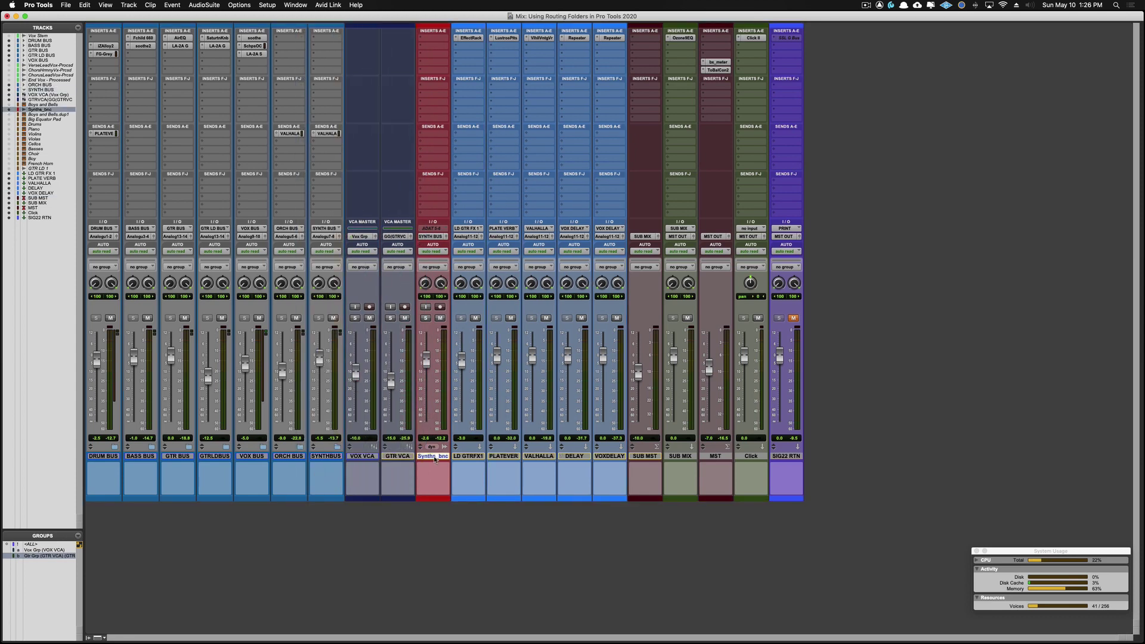
{"action": "right_click", "coordinate": [435, 457]}
{"action": "left_click", "coordinate": [425, 502]}
{"action": "mouse_move", "coordinate": [434, 458]}
{"action": "left_mouse_down"}
{"action": "mouse_move", "coordinate": [326, 462]}
{"action": "mouse_move", "coordinate": [313, 496]}
{"action": "left_mouse_up"}
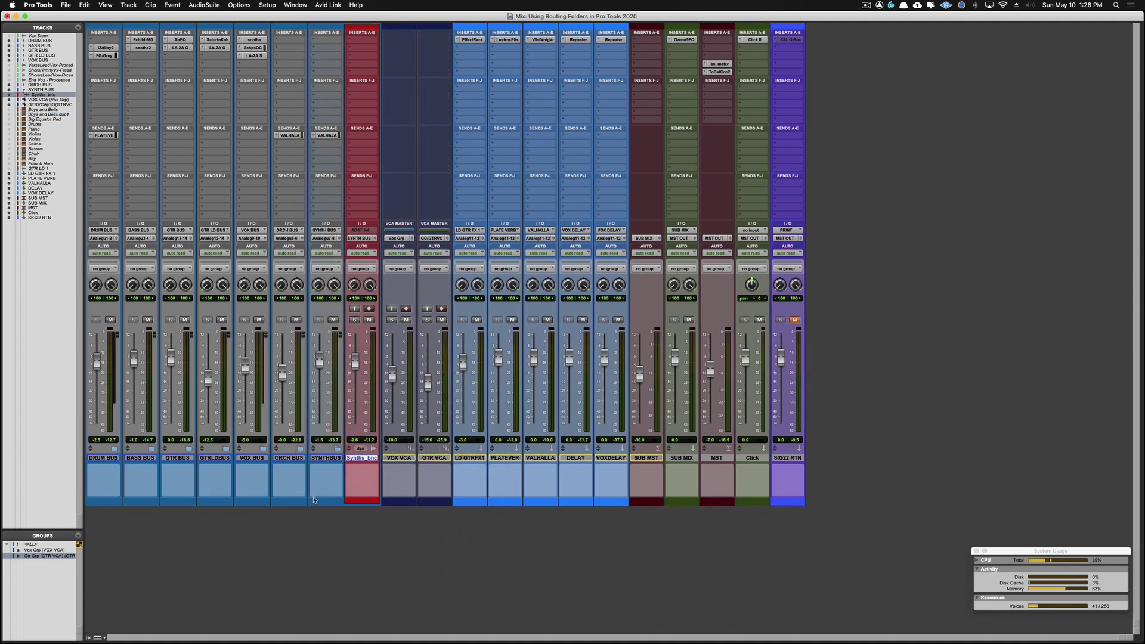
{"action": "left_click", "coordinate": [337, 448]}
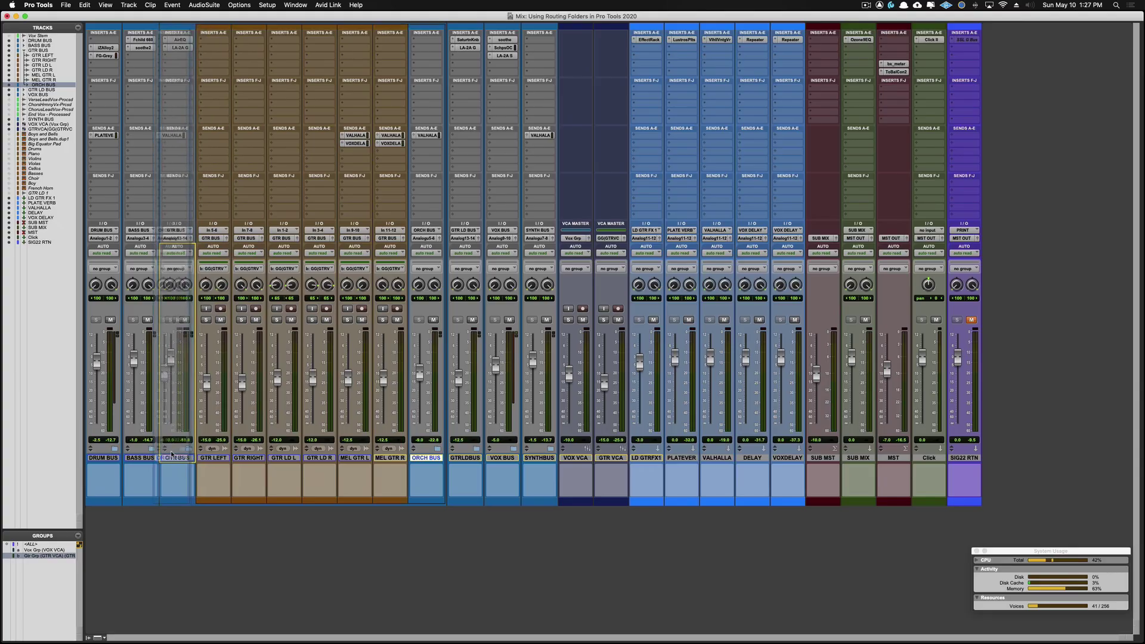
- Place ORCH BUS third and fold the ORCH BUS and GTR BUS folders closed
{"action": "left_click_drag", "start_coordinate": [165, 456], "coordinate": [166, 455]}
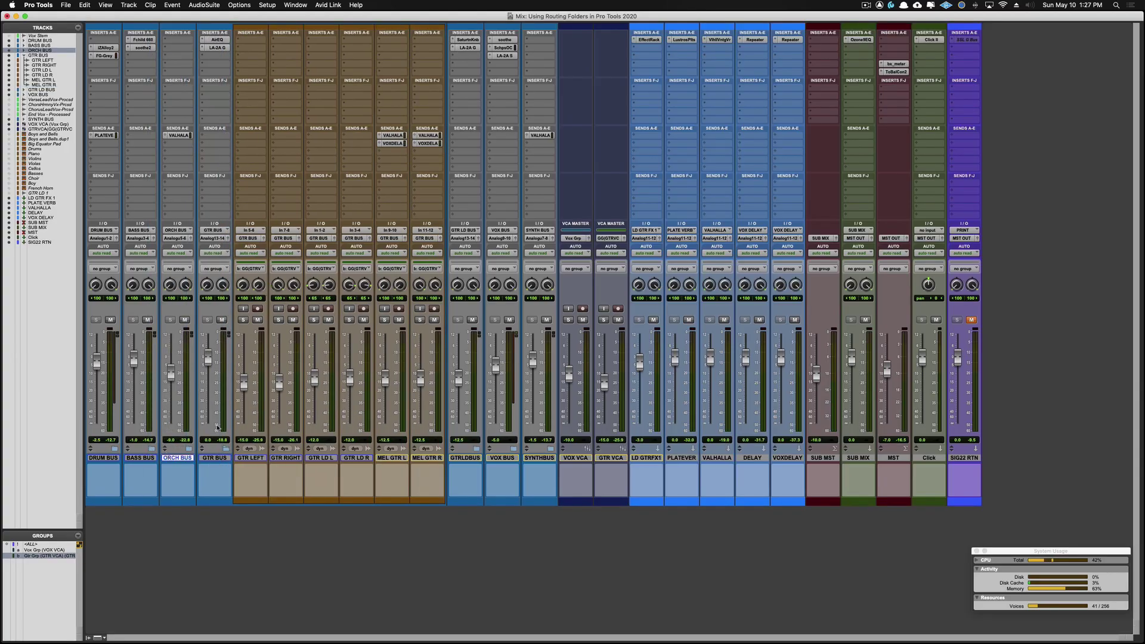
{"action": "left_click", "coordinate": [166, 448]}
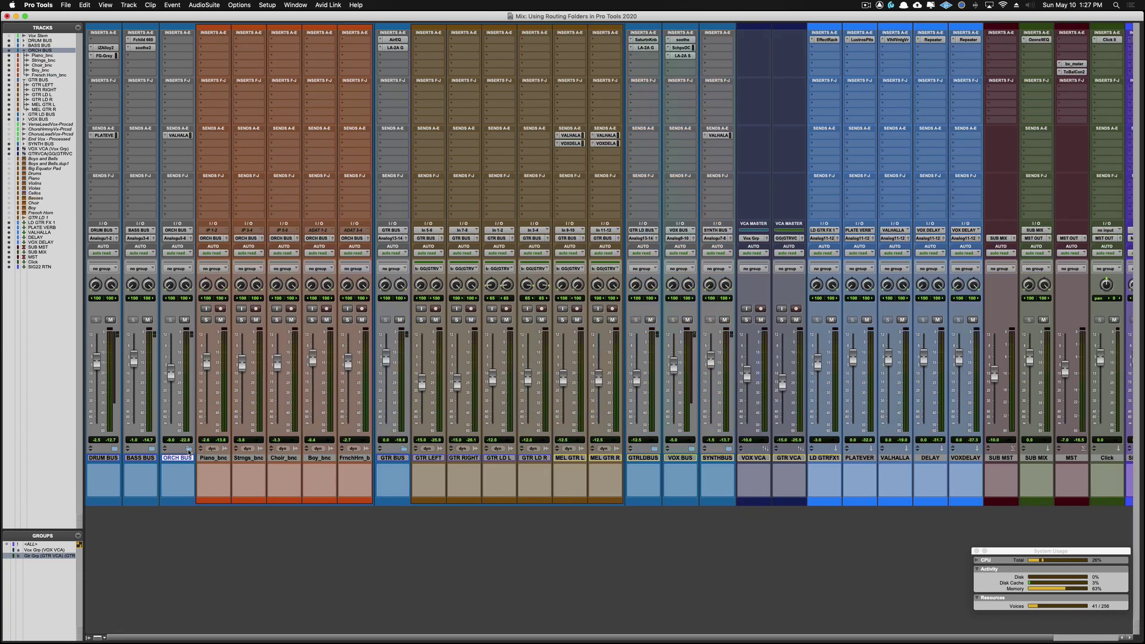
{"action": "left_click", "coordinate": [186, 451]}
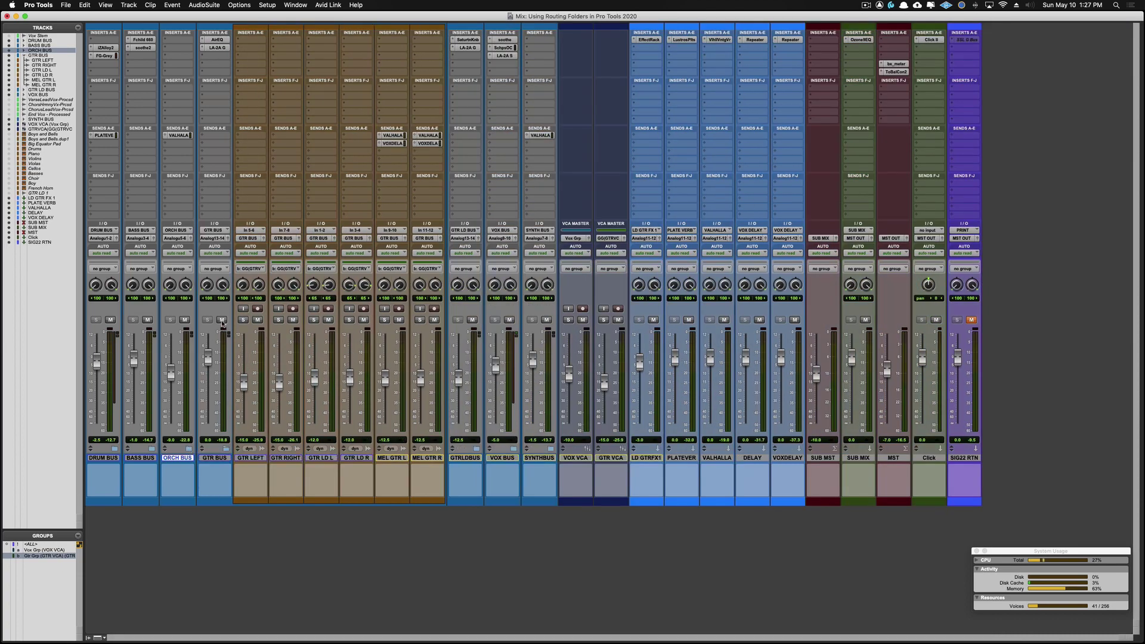
{"action": "left_click", "coordinate": [227, 450]}
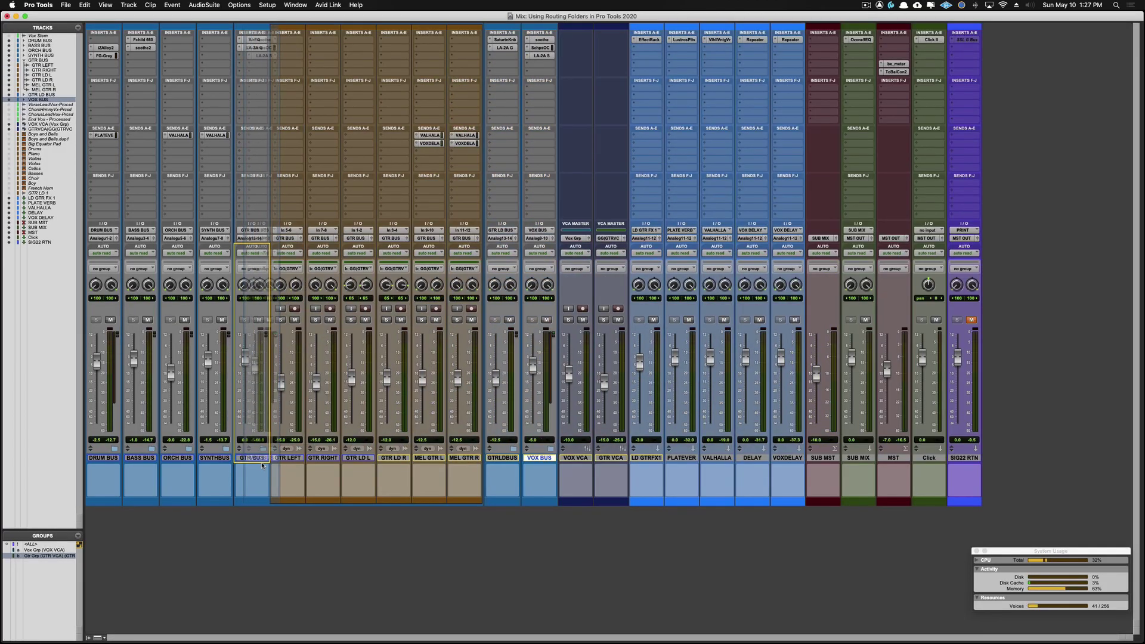
- Move GTR BUS beside SYNTH BUS so the bus folders sit in order
{"action": "left_click_drag", "start_coordinate": [262, 463], "coordinate": [239, 463]}
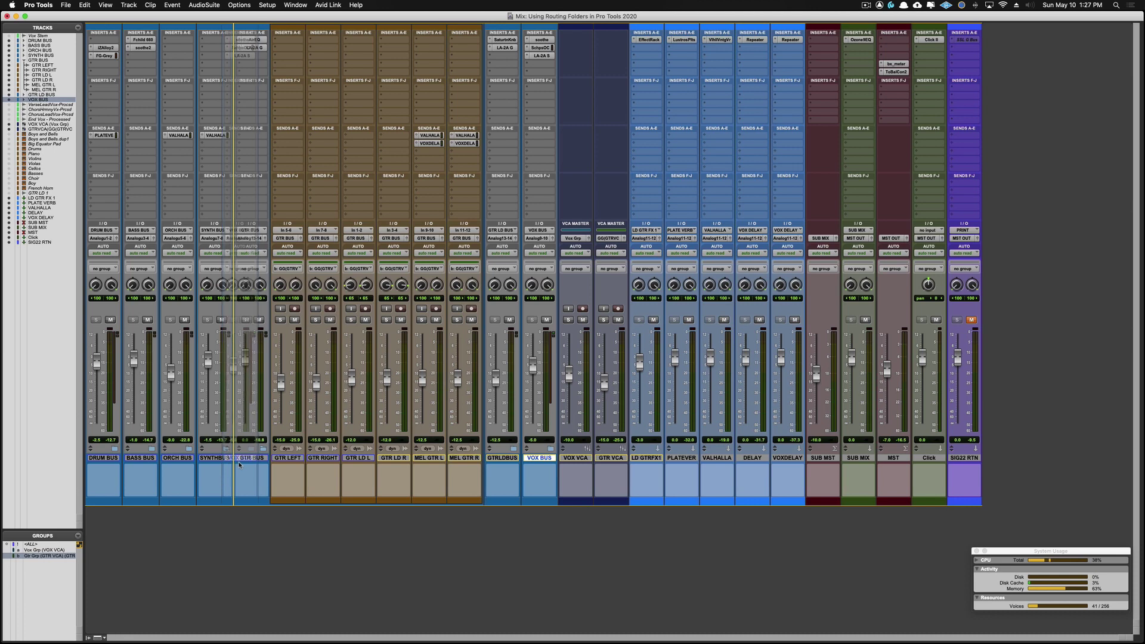
{"action": "mouse_move", "coordinate": [238, 465]}
{"action": "left_mouse_down"}
{"action": "mouse_move", "coordinate": [210, 462]}
{"action": "mouse_move", "coordinate": [271, 468]}
{"action": "left_mouse_up"}
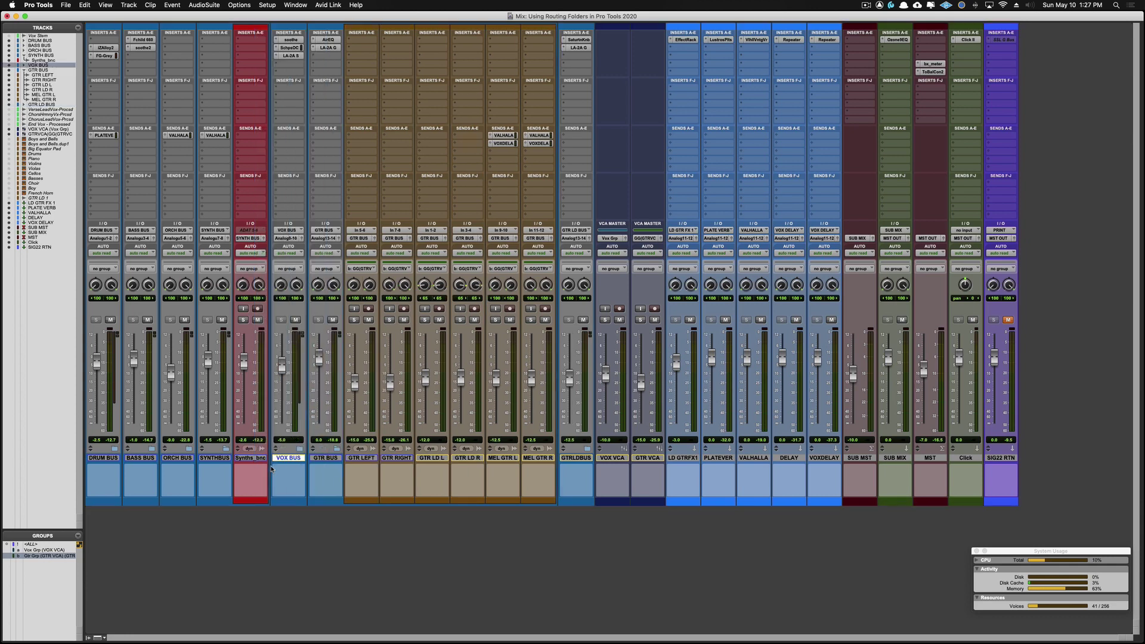
{"action": "left_click", "coordinate": [226, 450]}
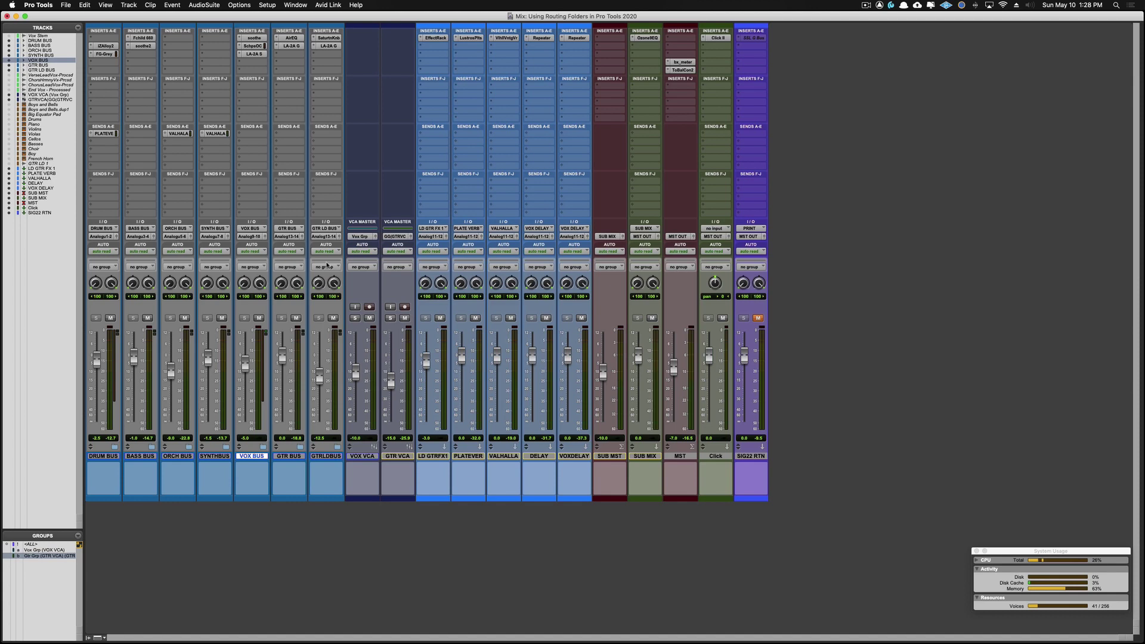
{"action": "left_click", "coordinate": [320, 238]}
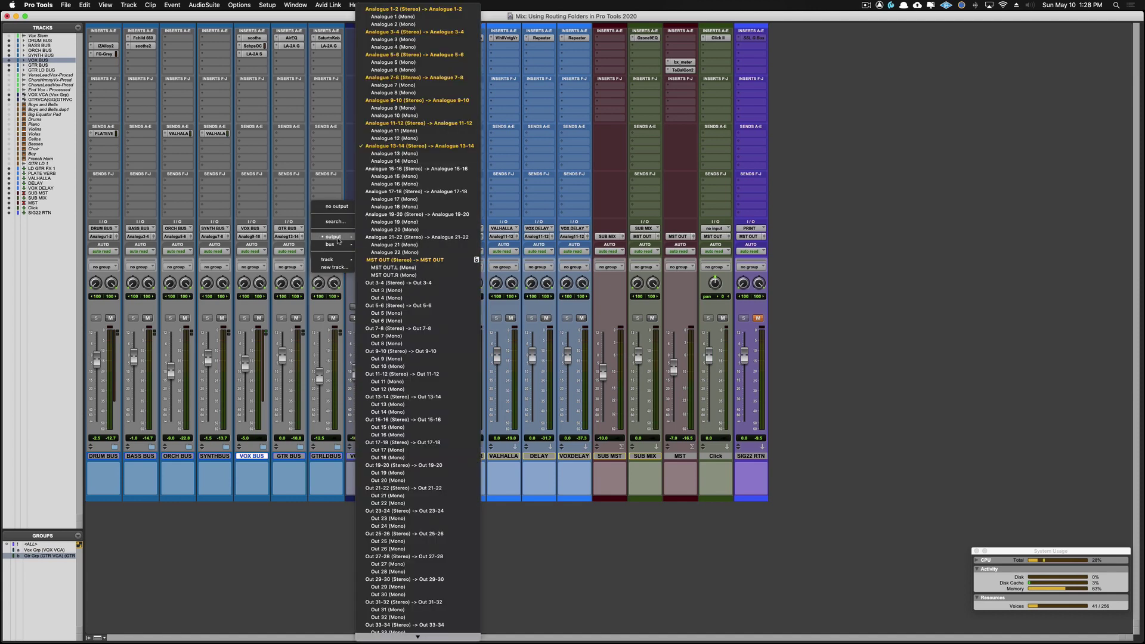
- Route GTR LD BUS to the Analog 15-16 console output pair
{"action": "left_click", "coordinate": [394, 173]}
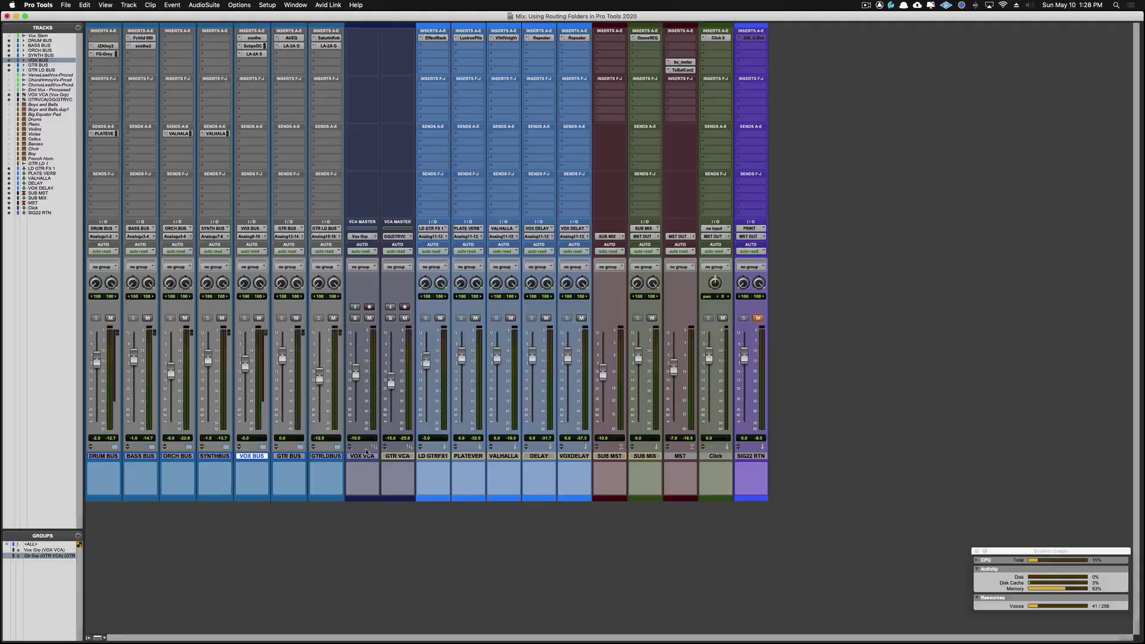
{"action": "left_click", "coordinate": [290, 236]}
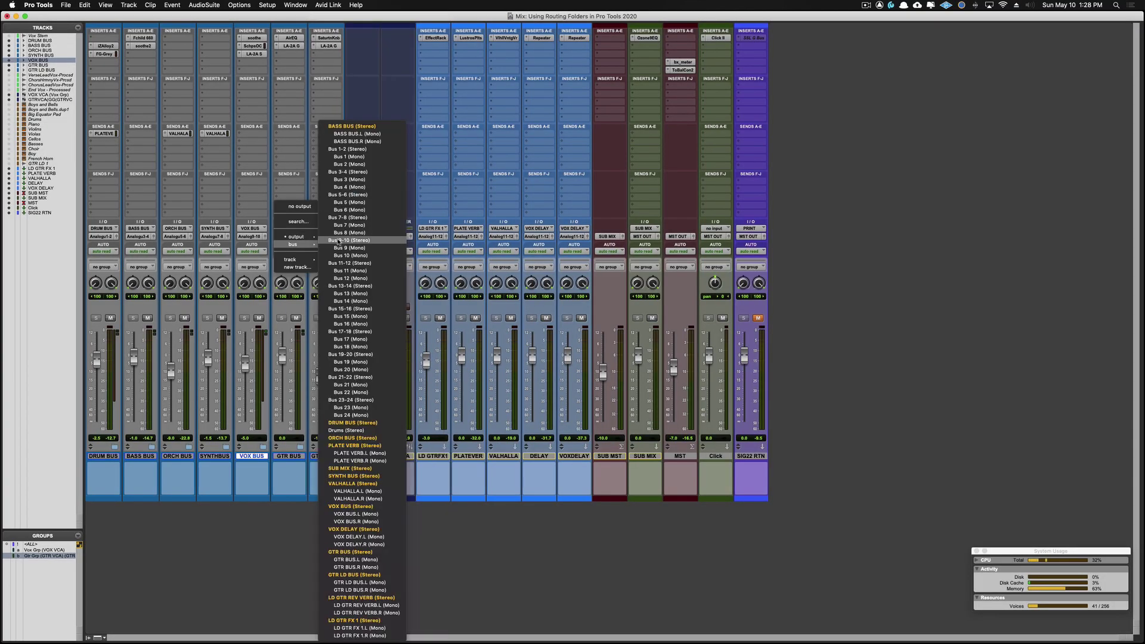
{"action": "mouse_move", "coordinate": [296, 237]}
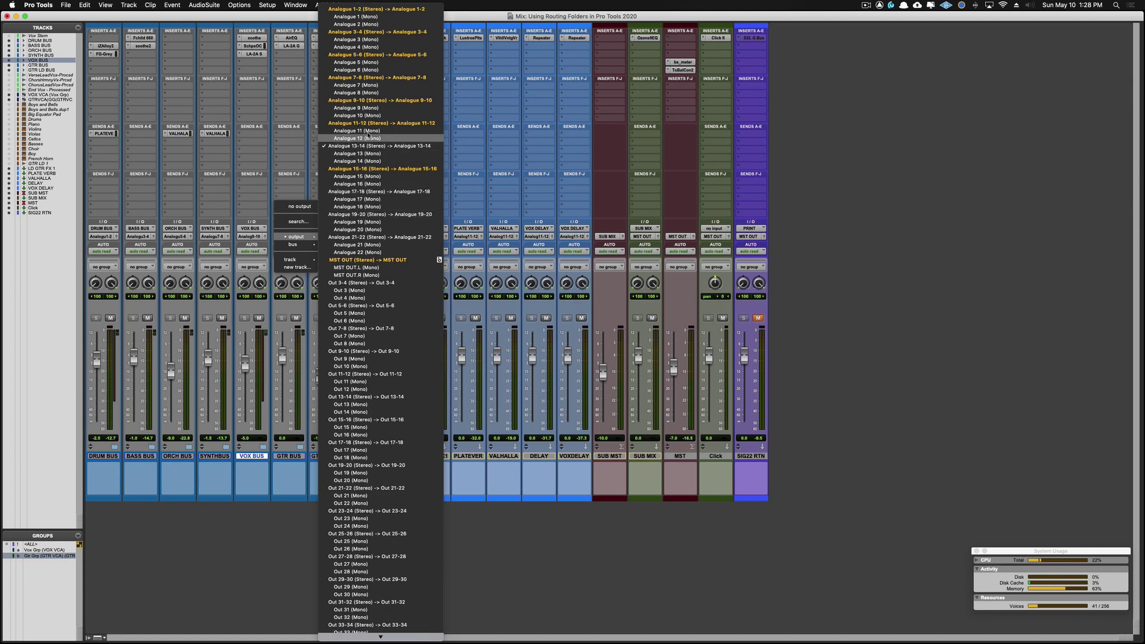
{"action": "left_click", "coordinate": [256, 387]}
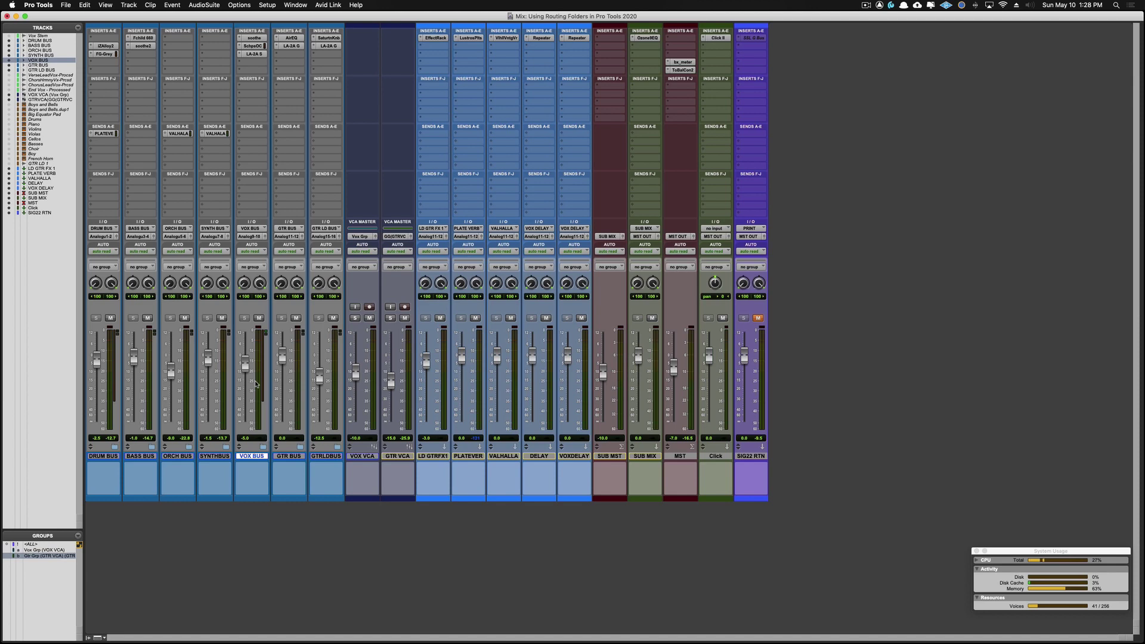
{"action": "left_click", "coordinate": [327, 236]}
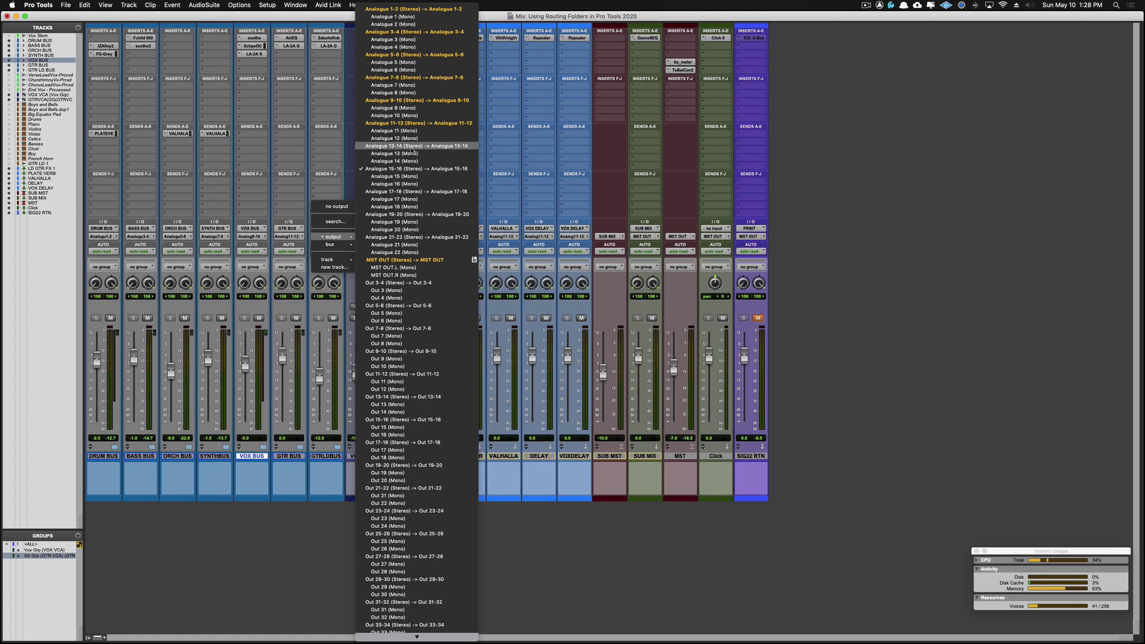
{"action": "mouse_move", "coordinate": [332, 236]}
{"action": "left_click", "coordinate": [411, 149]}
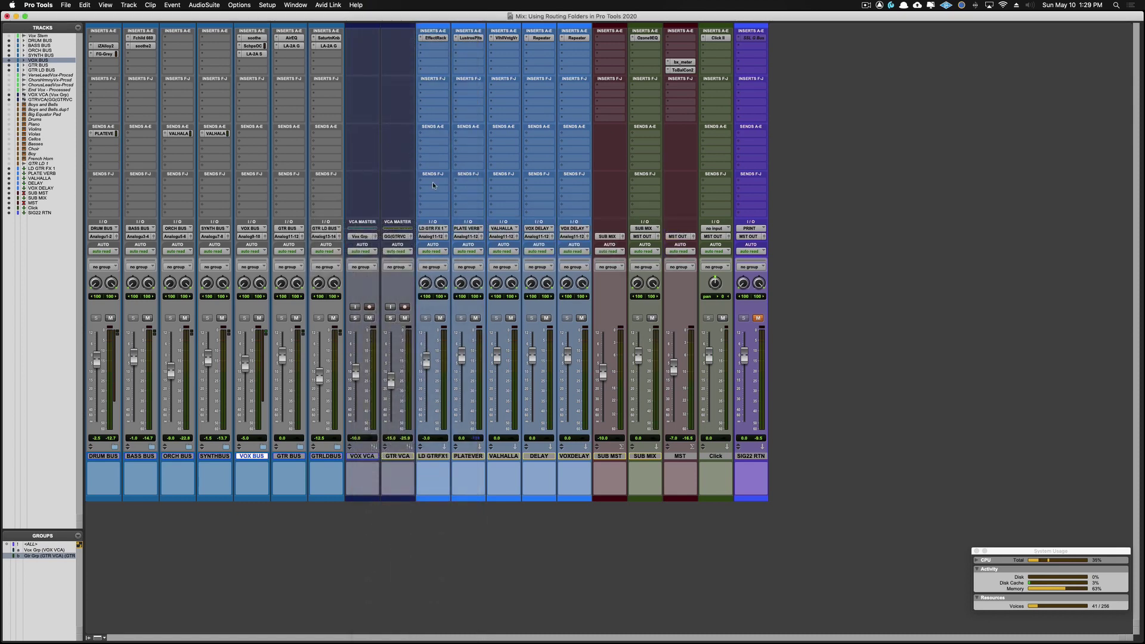
- Select all five effect return tracks, LD GTR FX1 through VOX DELAY, for rerouting
{"action": "left_click", "coordinate": [431, 458]}
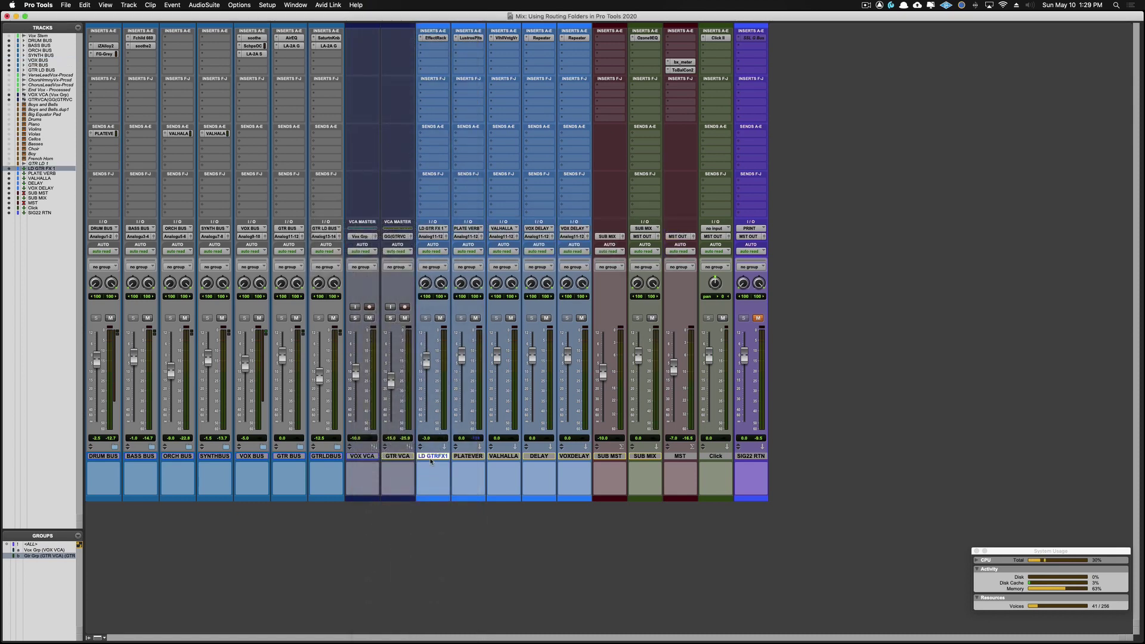
{"action": "left_click", "coordinate": [577, 457], "text": "shift"}
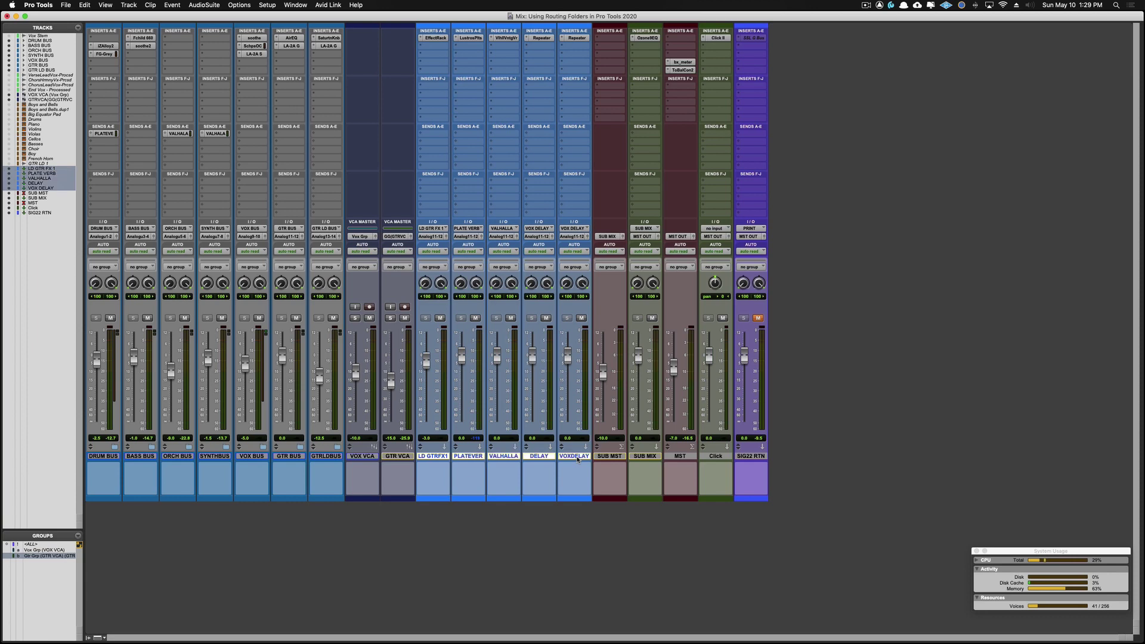
{"action": "left_click", "coordinate": [427, 240]}
{"action": "mouse_move", "coordinate": [440, 236]}
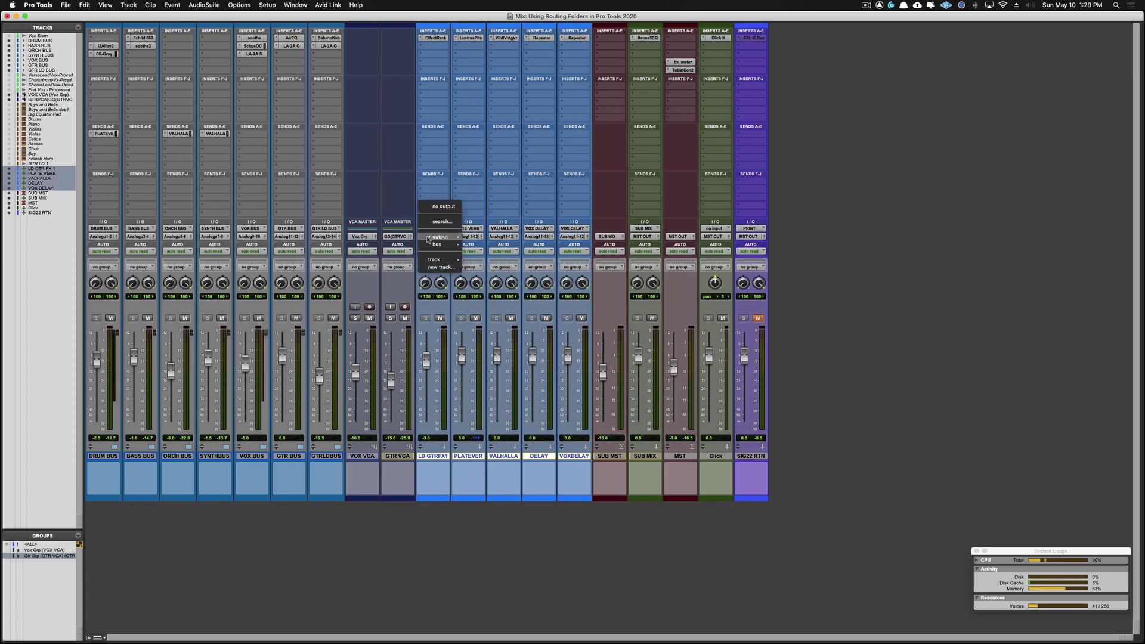
- Dismiss the output menu and expand a bus folder to show its tracks
{"action": "key", "text": "Escape"}
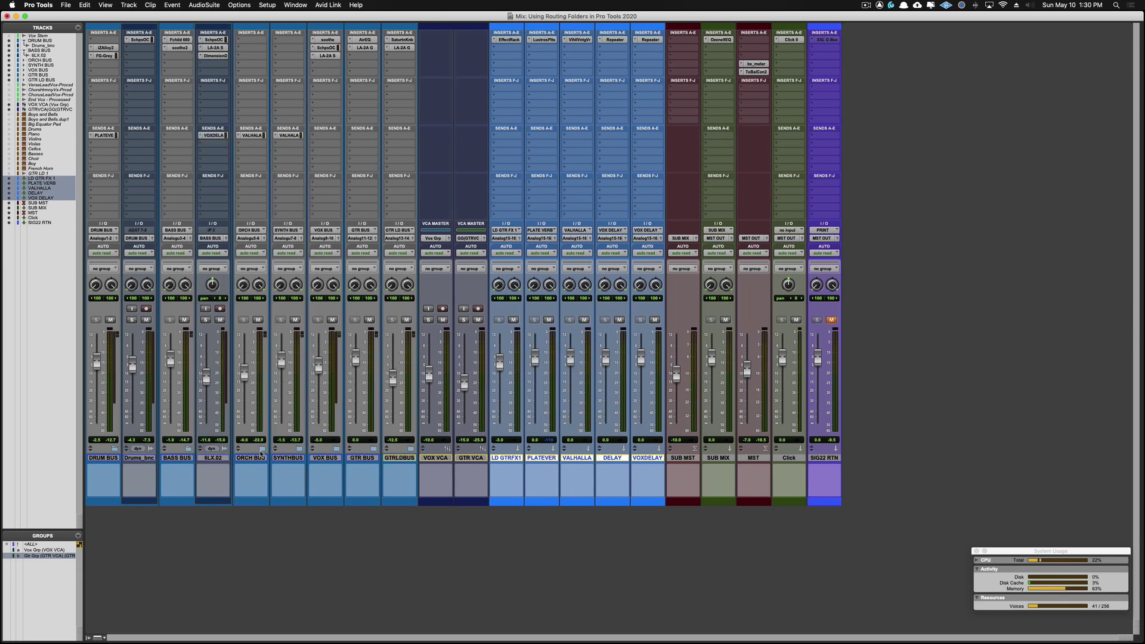
{"action": "left_click", "coordinate": [261, 452]}
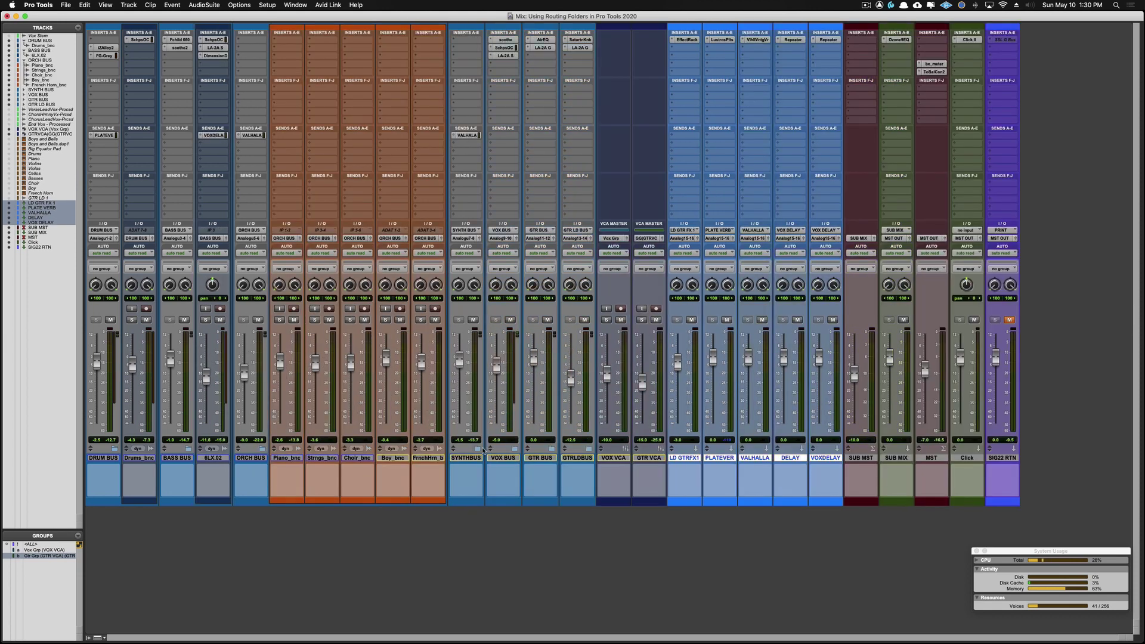
- Expand the SYNTH, VOX, GTR and GTR LD BUS folders to reveal their member tracks
{"action": "left_click", "coordinate": [484, 451]}
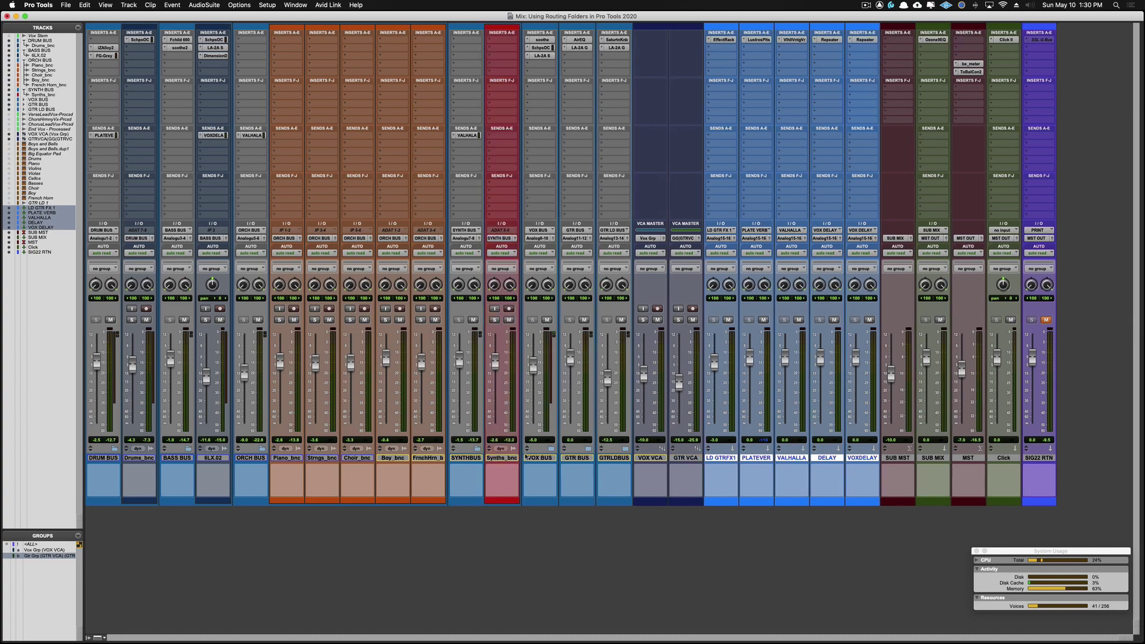
{"action": "left_click", "coordinate": [552, 451]}
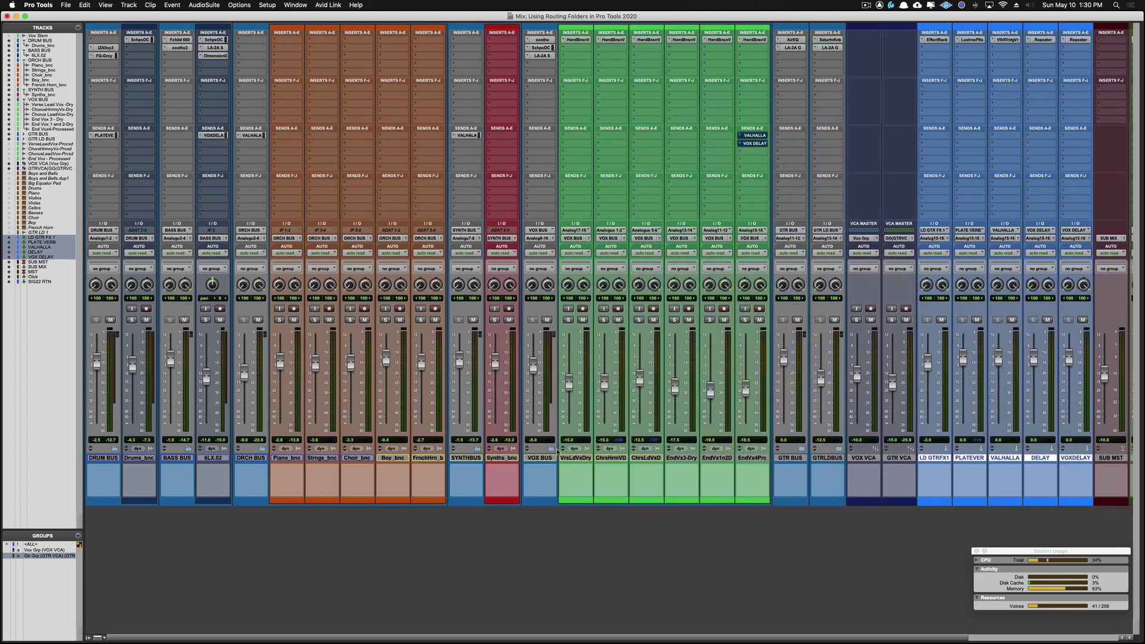
{"action": "left_click", "coordinate": [804, 452]}
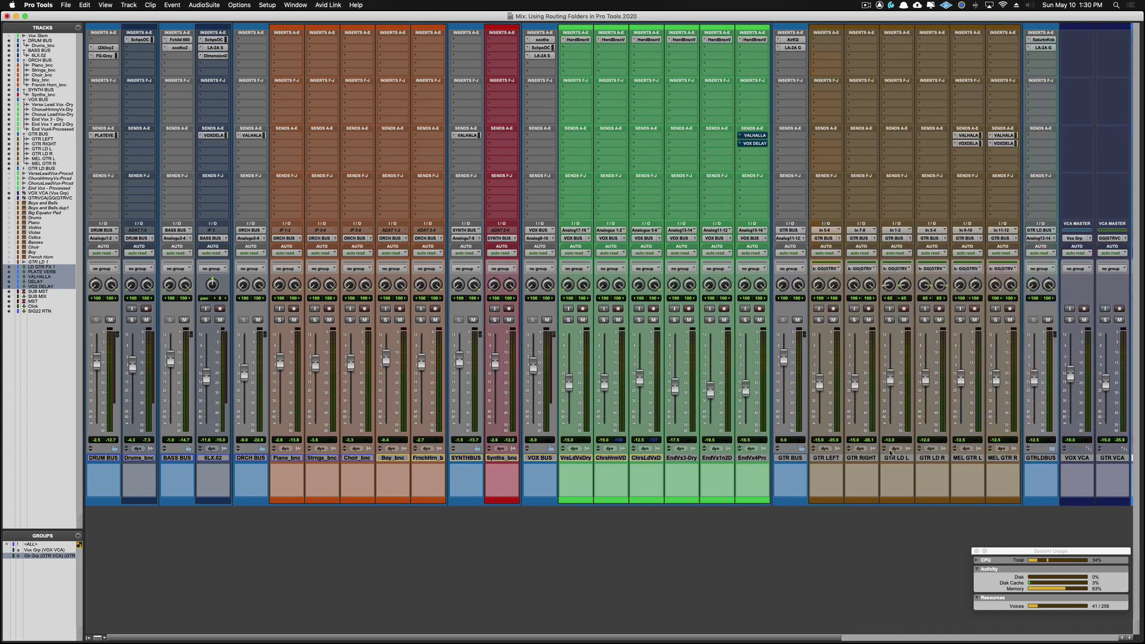
{"action": "left_click", "coordinate": [1055, 451]}
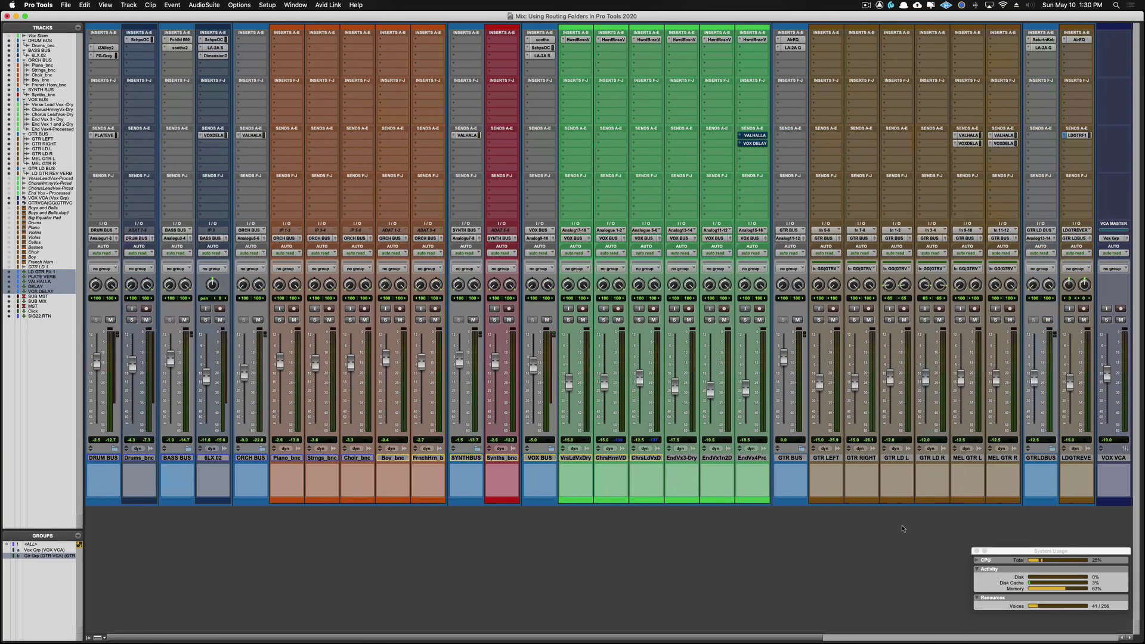
- Collapse all seven bus folders from DRUM BUS through GTR LD BUS
{"action": "left_click", "coordinate": [114, 450]}
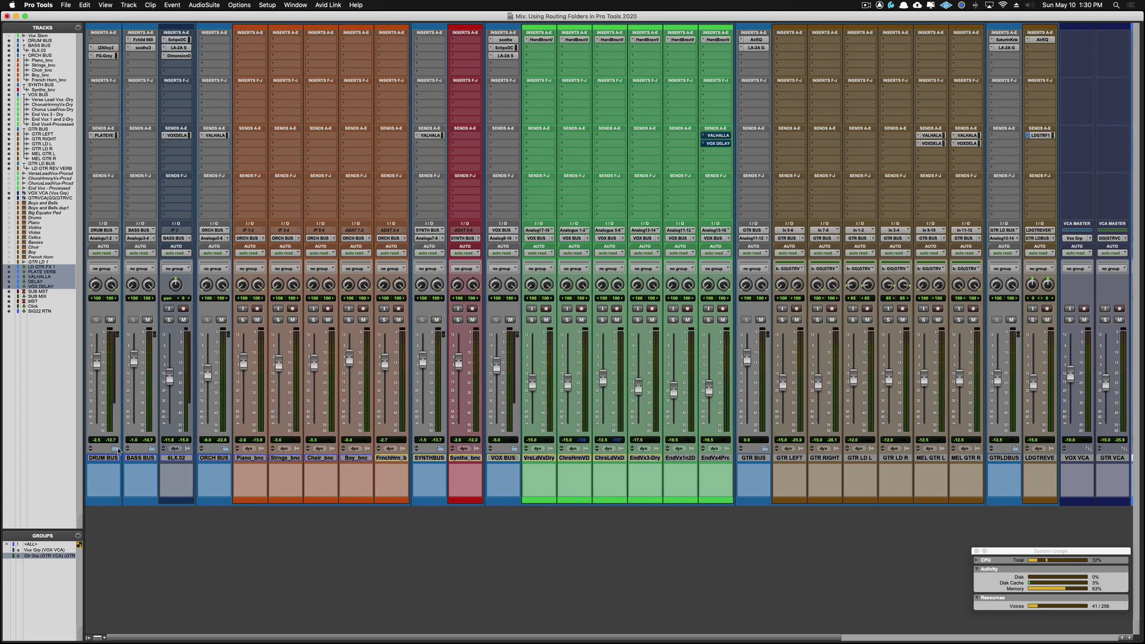
{"action": "left_click", "coordinate": [152, 450]}
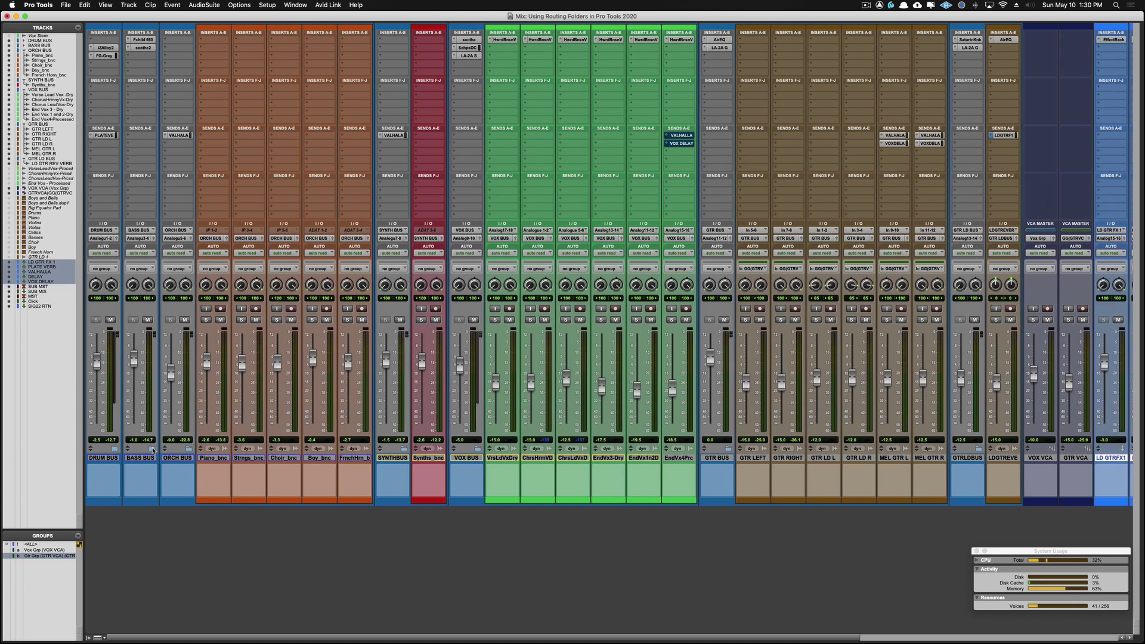
{"action": "left_click", "coordinate": [188, 451]}
{"action": "left_click", "coordinate": [226, 451]}
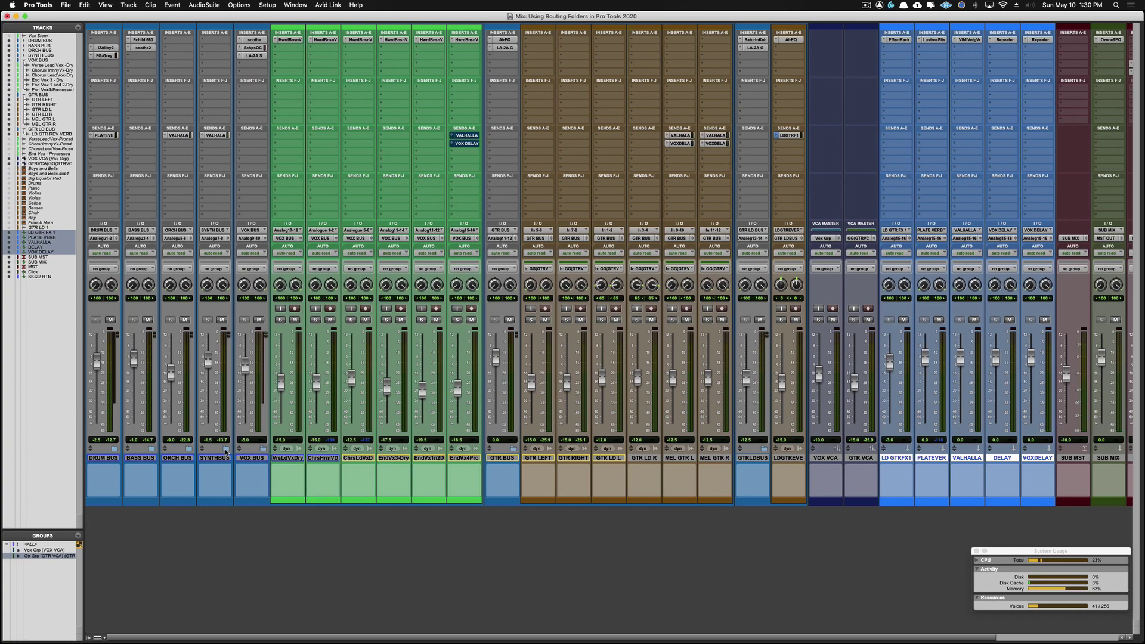
{"action": "left_click", "coordinate": [263, 450]}
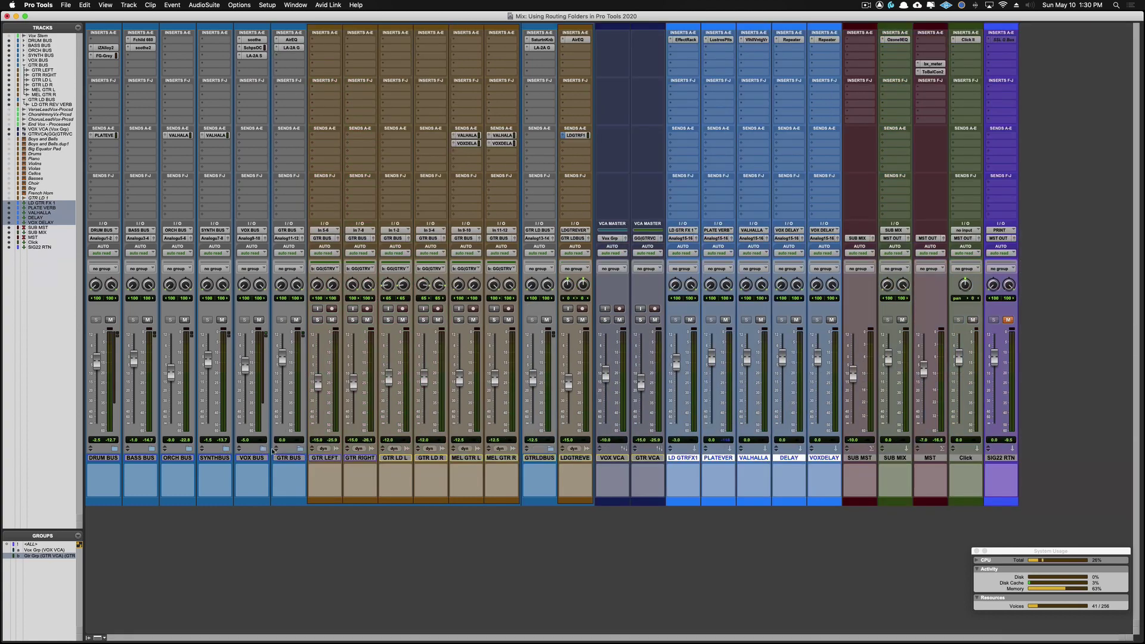
{"action": "left_click", "coordinate": [299, 449]}
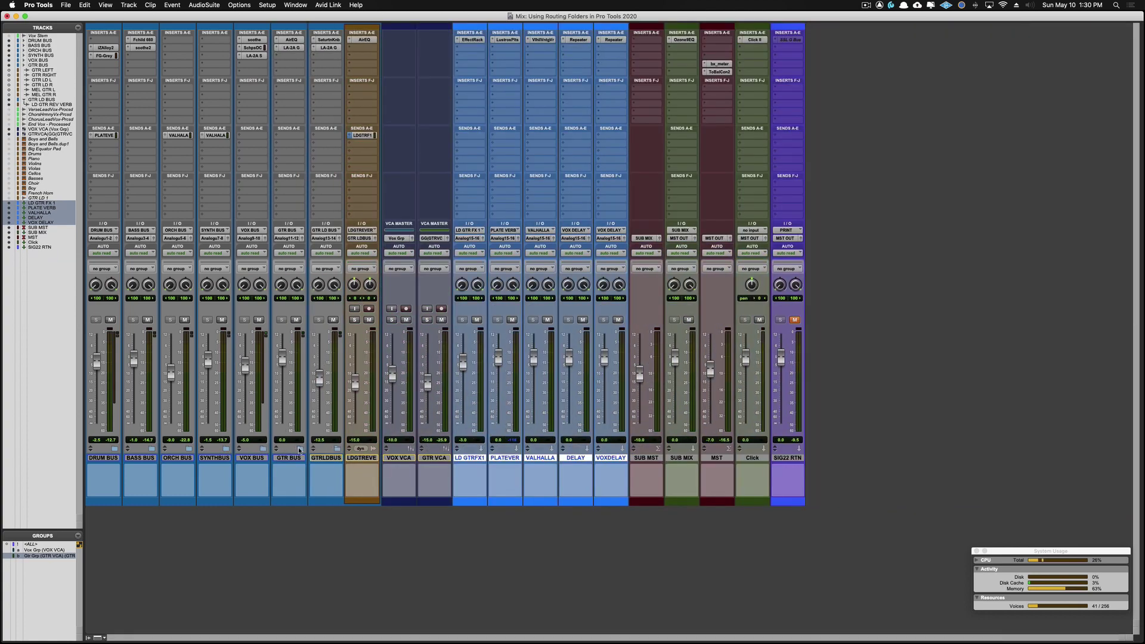
{"action": "left_click", "coordinate": [336, 450]}
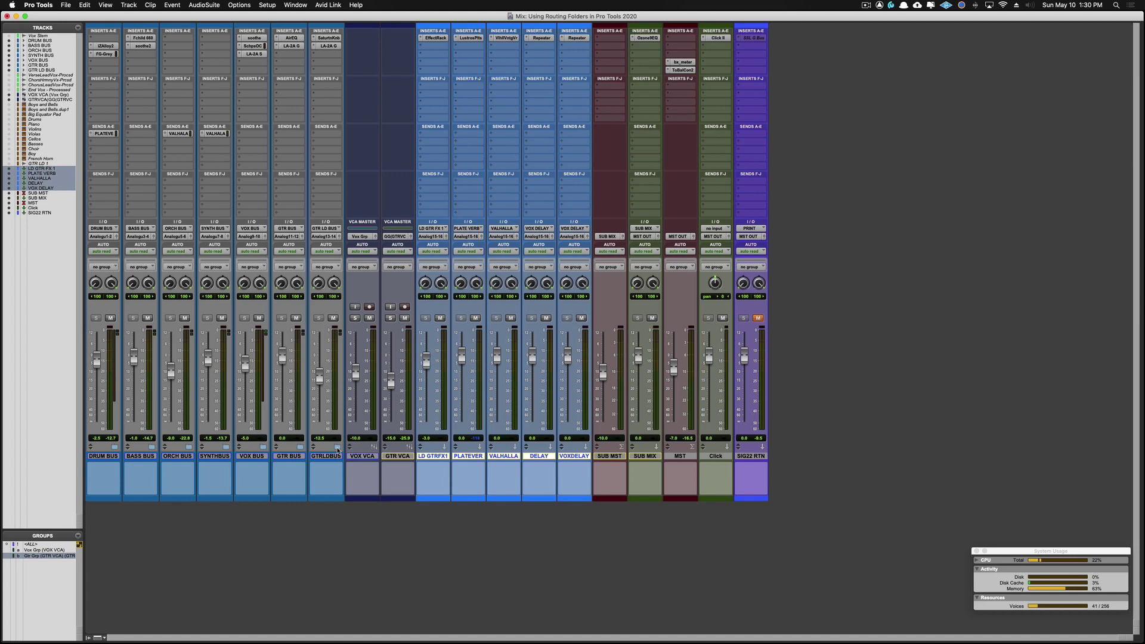
- Expand the DRUM BUS folder and mute the BASS, ORCH, SYNTH and VOX buses
{"action": "left_click", "coordinate": [264, 448]}
{"action": "left_click", "coordinate": [147, 318]}
{"action": "left_click", "coordinate": [185, 318]}
{"action": "left_click", "coordinate": [222, 317]}
{"action": "left_click", "coordinate": [259, 319]}
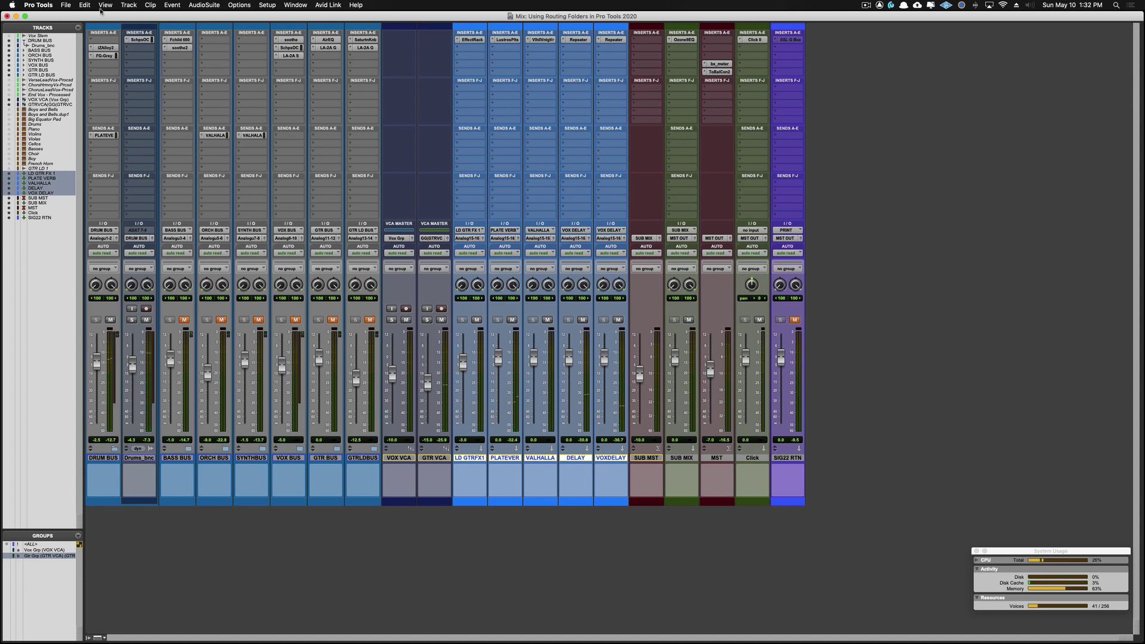
- Create a new stereo Aux Input track named PRINT RTN via Track > New
{"action": "left_click", "coordinate": [68, 8]}
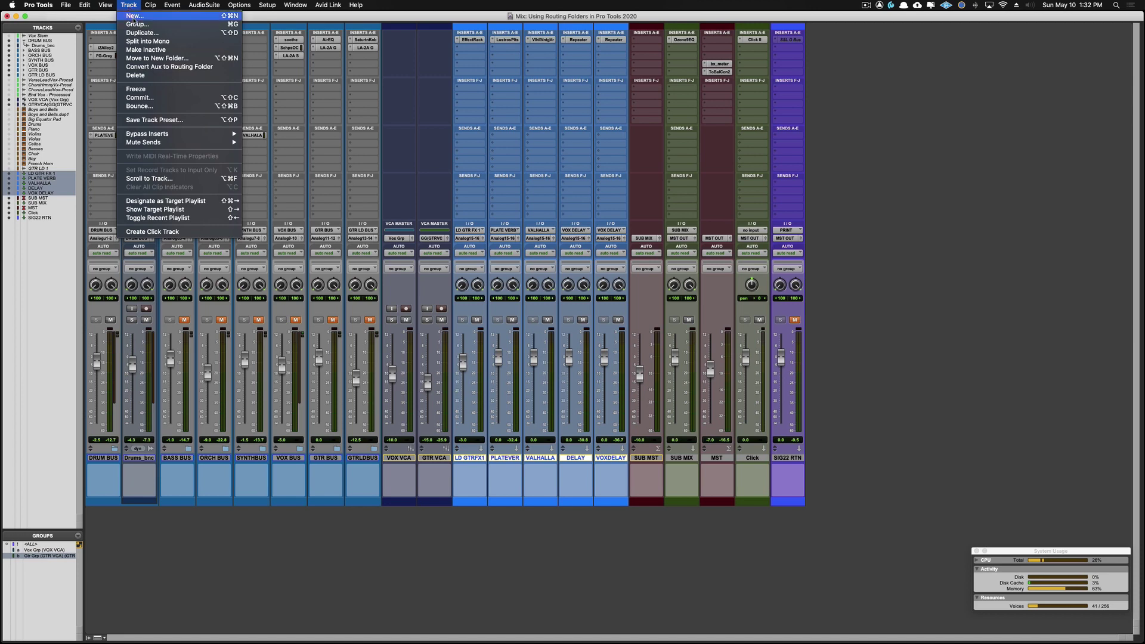
{"action": "left_click", "coordinate": [134, 15]}
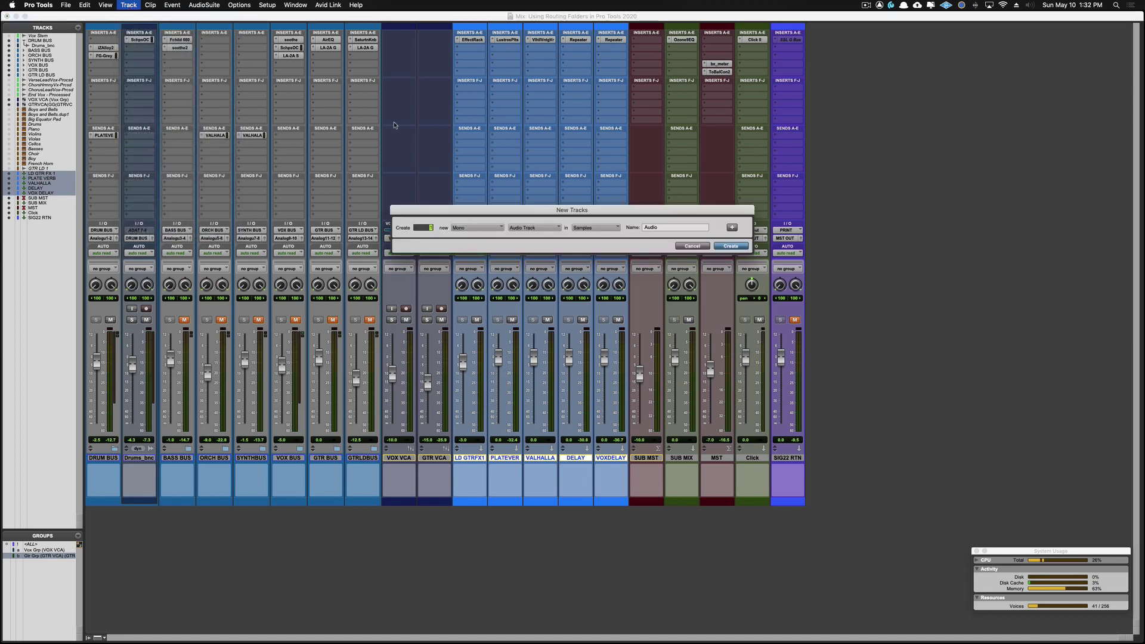
{"action": "left_click", "coordinate": [470, 231]}
{"action": "left_click", "coordinate": [540, 229]}
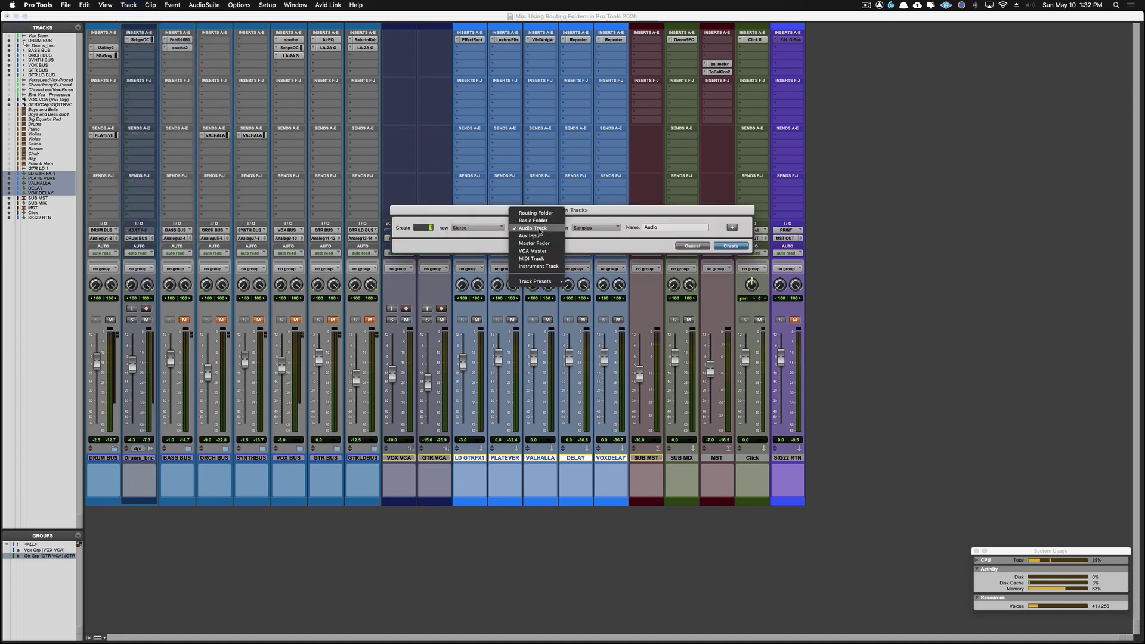
{"action": "left_click", "coordinate": [538, 236]}
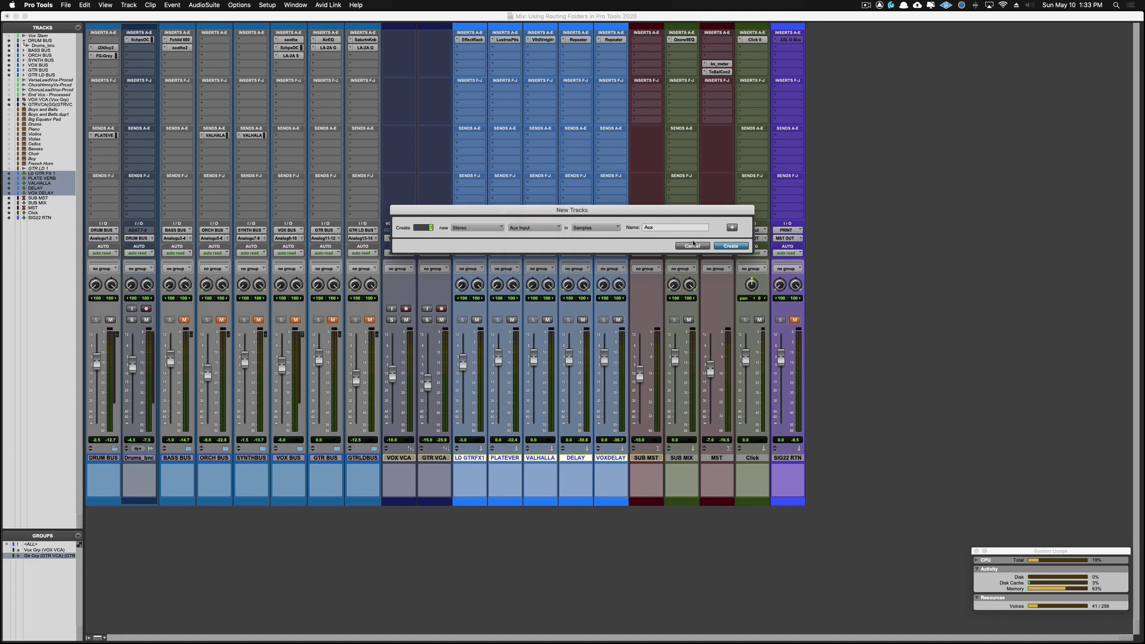
{"action": "double_click", "coordinate": [674, 225]}
{"action": "type", "text": "PRNT RTN"}
{"action": "key", "text": "Return"}
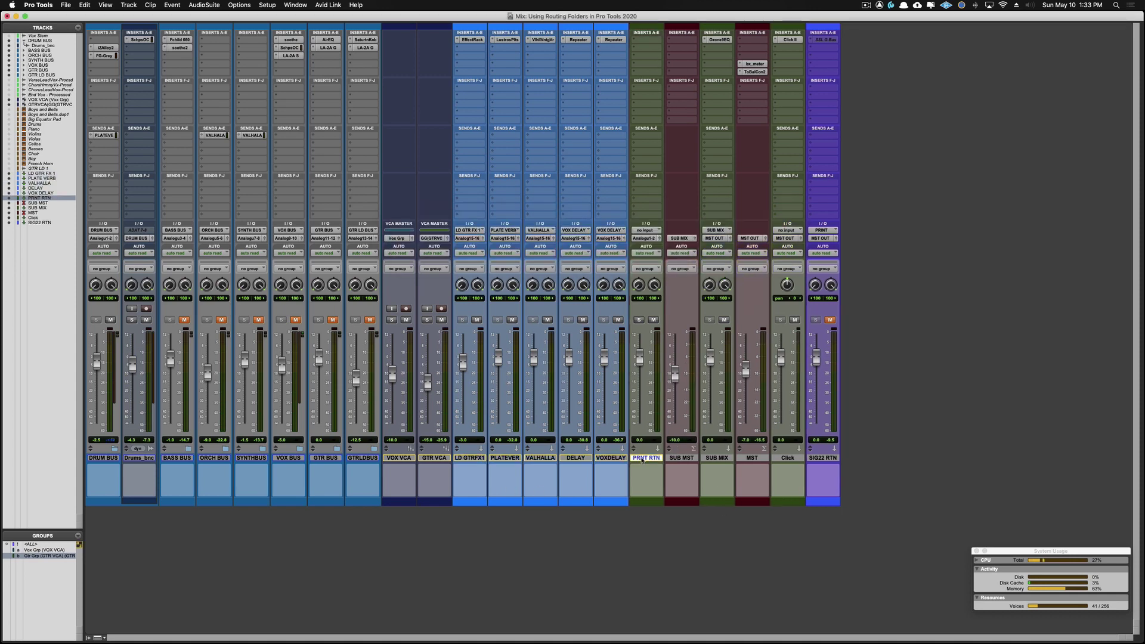
{"action": "left_click", "coordinate": [642, 459]}
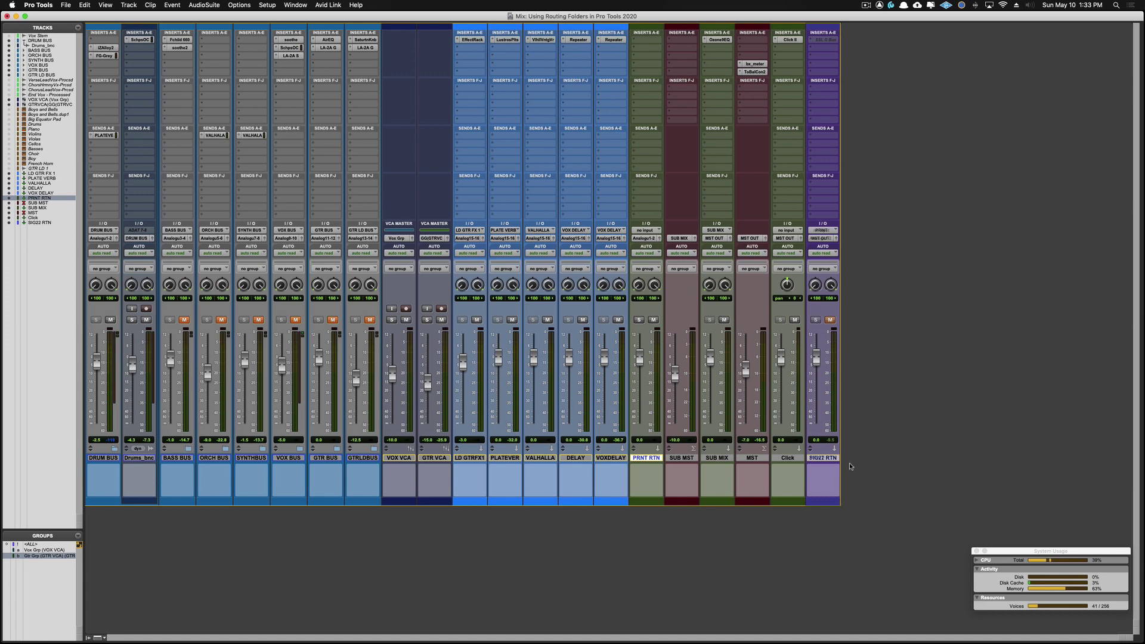
- Move PRNT RTN to the mixer's end and create an audio PRINT TRACK fed from its output
{"action": "left_click_drag", "start_coordinate": [642, 460], "coordinate": [849, 463]}
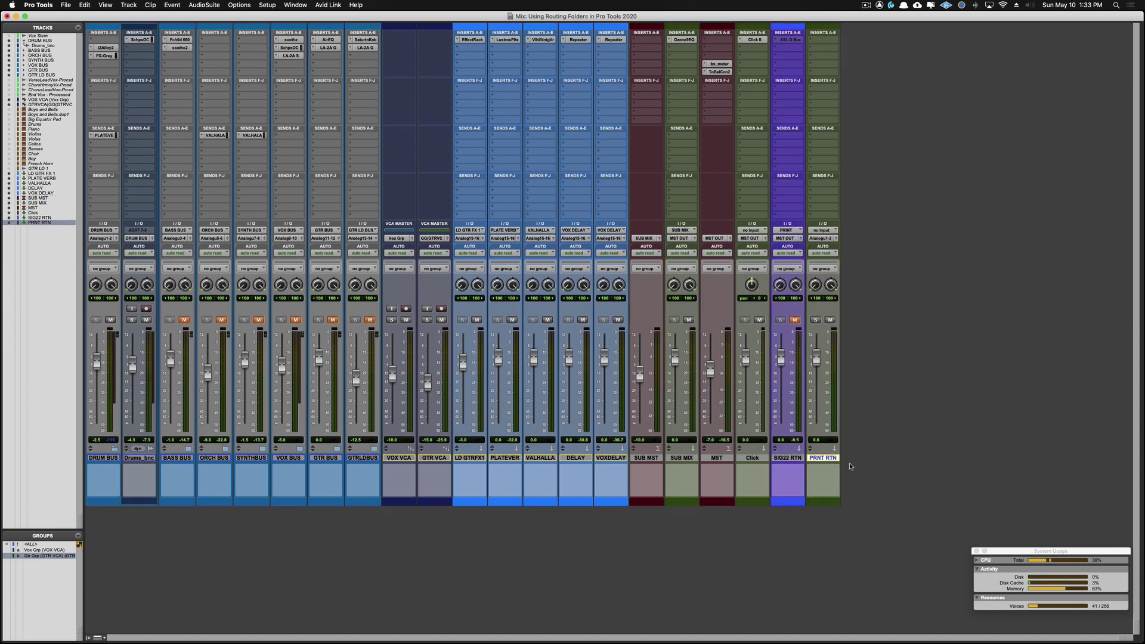
{"action": "left_click", "coordinate": [824, 240]}
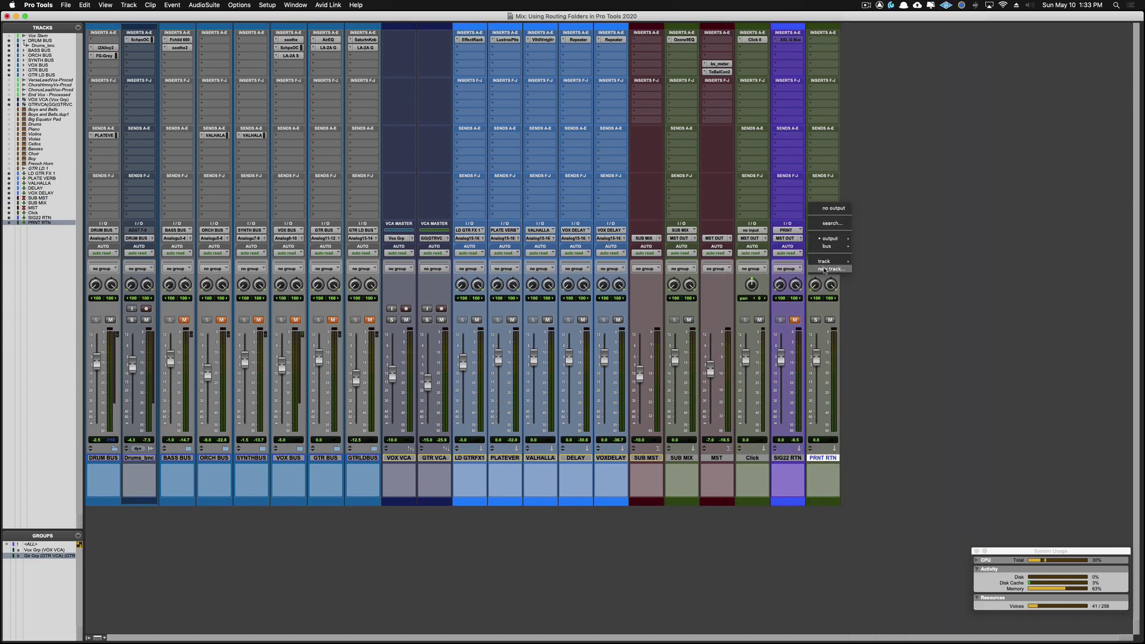
{"action": "left_click", "coordinate": [825, 269]}
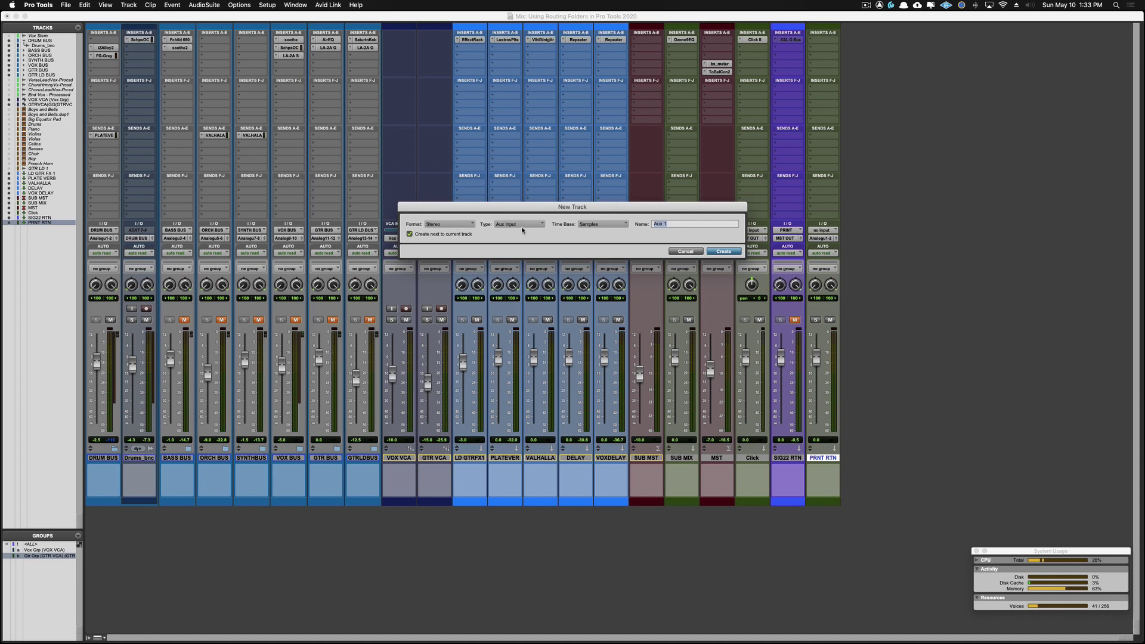
{"action": "left_click", "coordinate": [520, 225]}
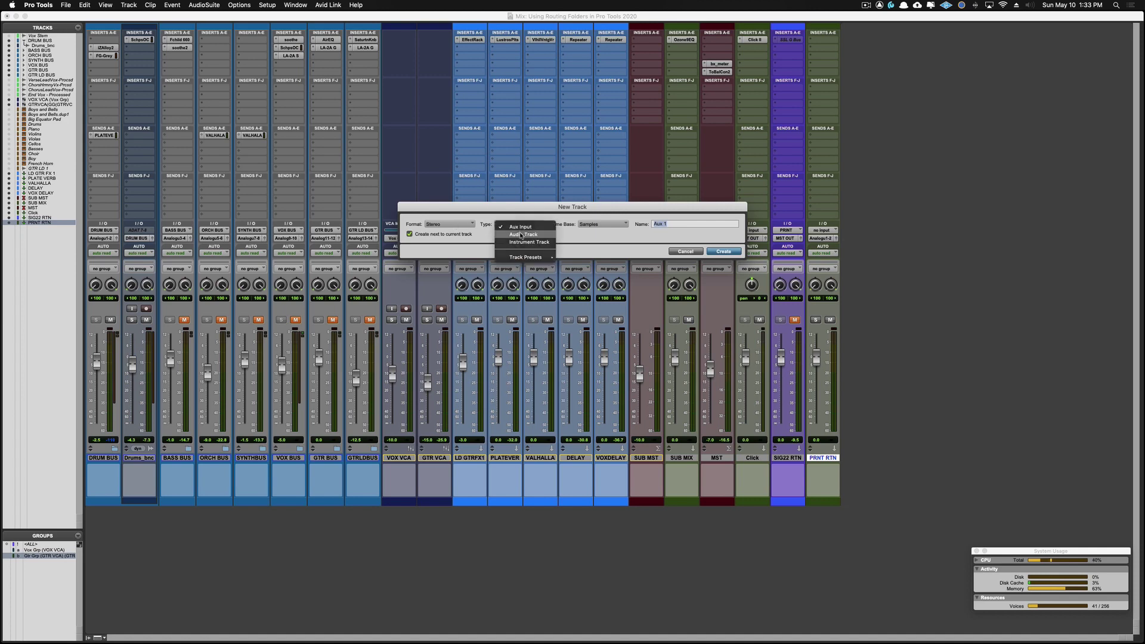
{"action": "left_click", "coordinate": [522, 235]}
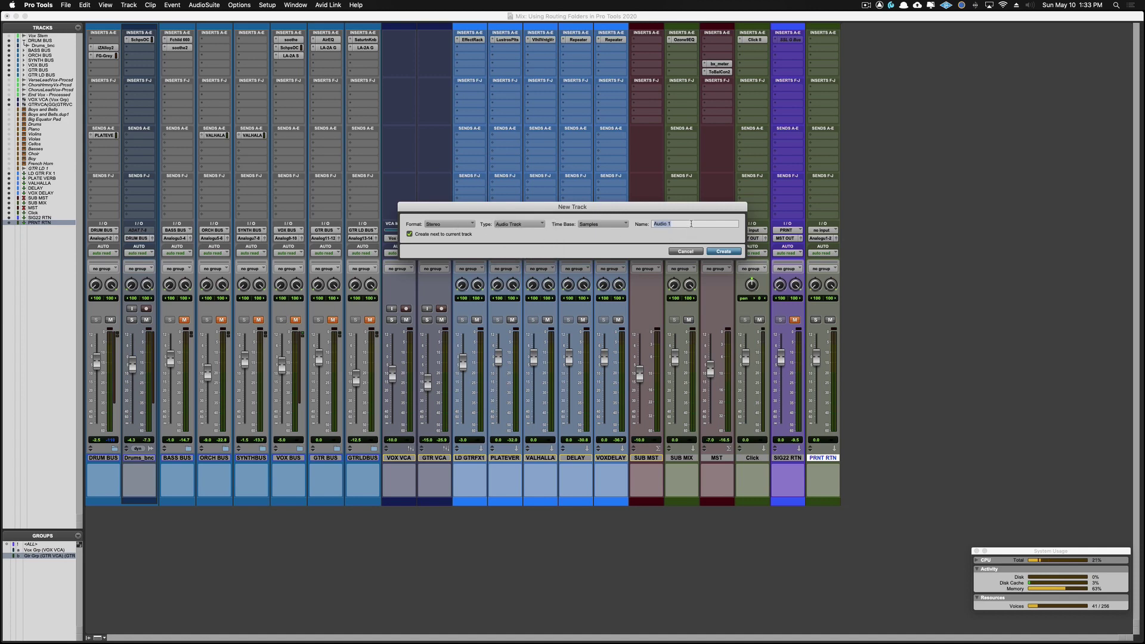
{"action": "type", "text": "PRINT TT"}
{"action": "type", "text": "RAC"}
{"action": "key", "text": "BackSpace"}
{"action": "key", "text": "BackSpace"}
{"action": "key", "text": "BackSpace"}
{"action": "key", "text": "Return"}
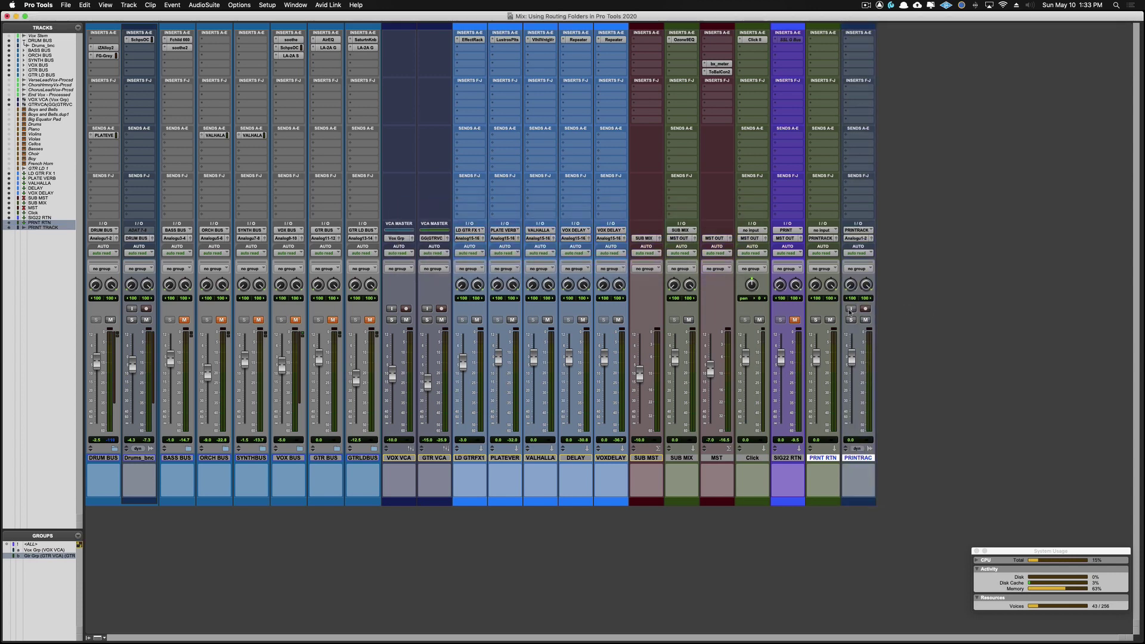
- Enable input monitoring on PRINT TRACK, route it to Analog 1-2 and start playback
{"action": "left_click", "coordinate": [850, 311]}
{"action": "left_click", "coordinate": [851, 238]}
{"action": "mouse_move", "coordinate": [861, 239]}
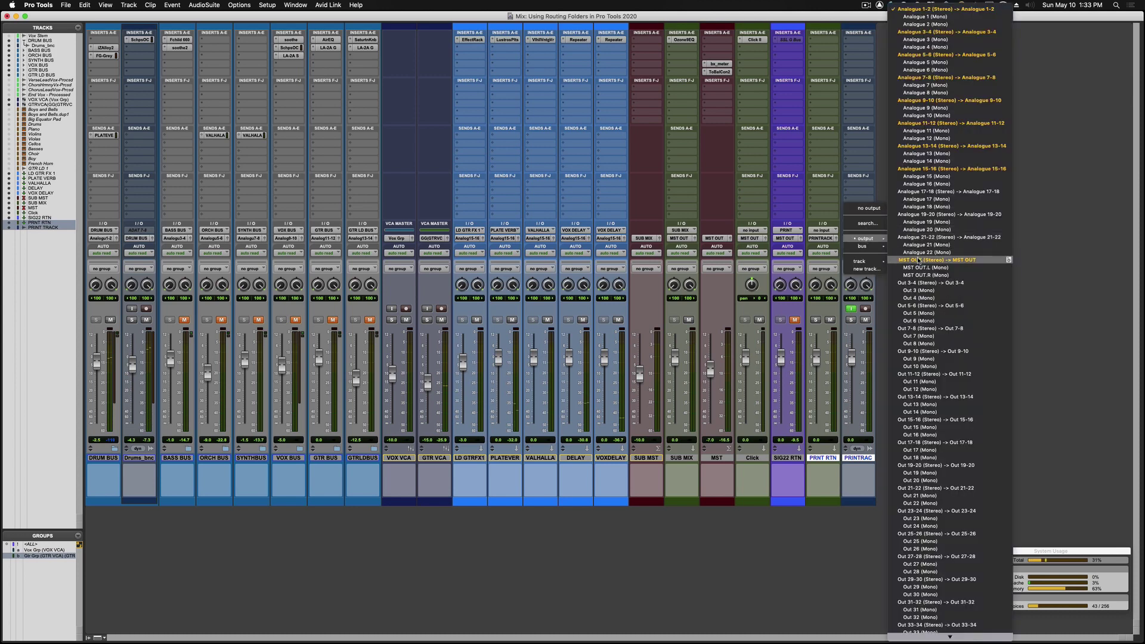
{"action": "left_click", "coordinate": [918, 259]}
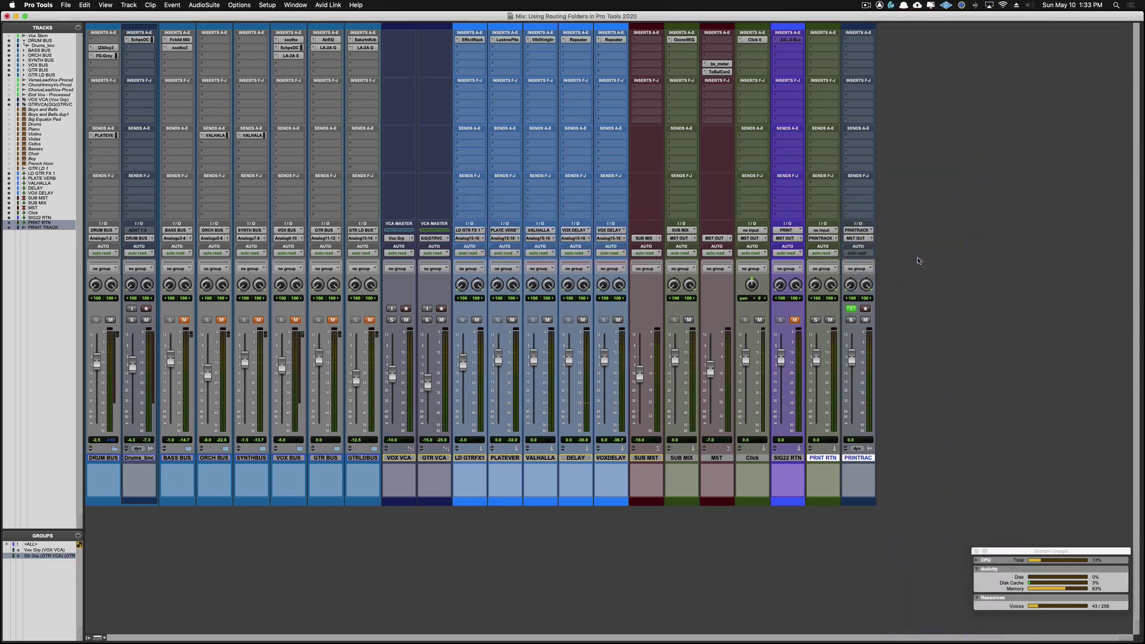
{"action": "key", "text": "space"}
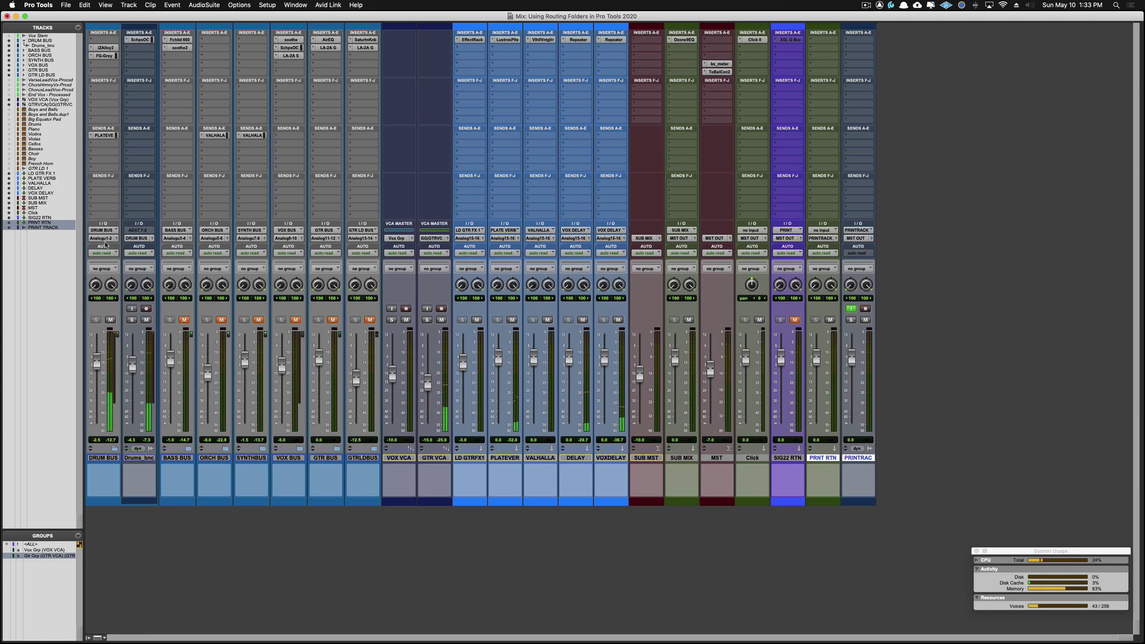
- Temporarily unmute the BASS, ORCH, SYNTH, VOX, GTR and GTR LD buses
{"action": "left_click", "coordinate": [185, 319]}
{"action": "left_click", "coordinate": [226, 323]}
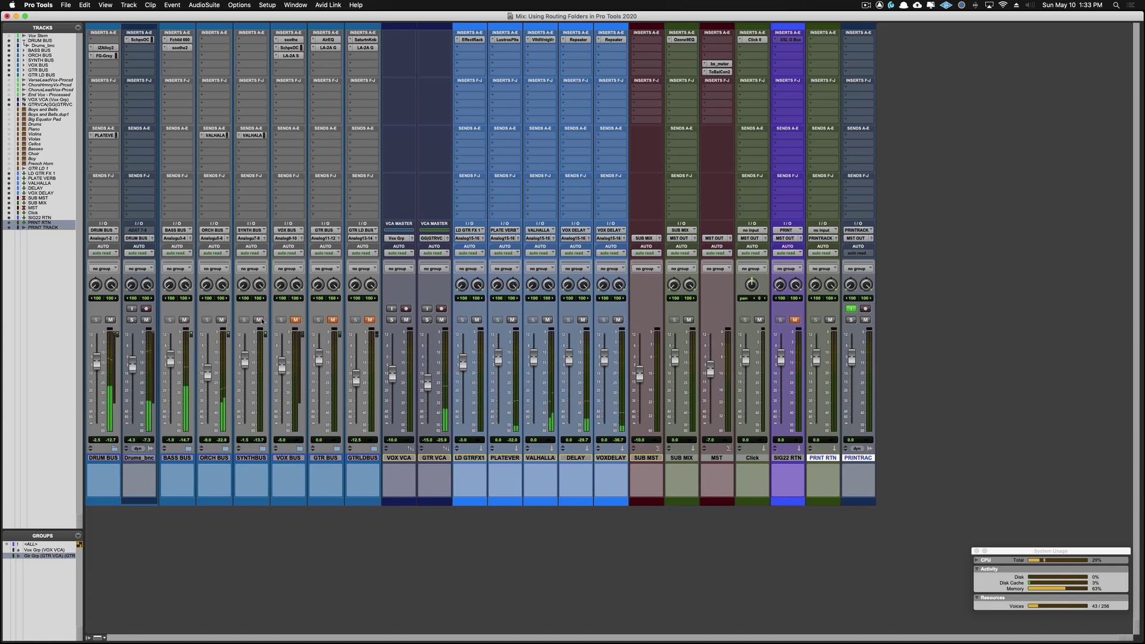
{"action": "left_click", "coordinate": [295, 320]}
{"action": "left_click", "coordinate": [333, 320]}
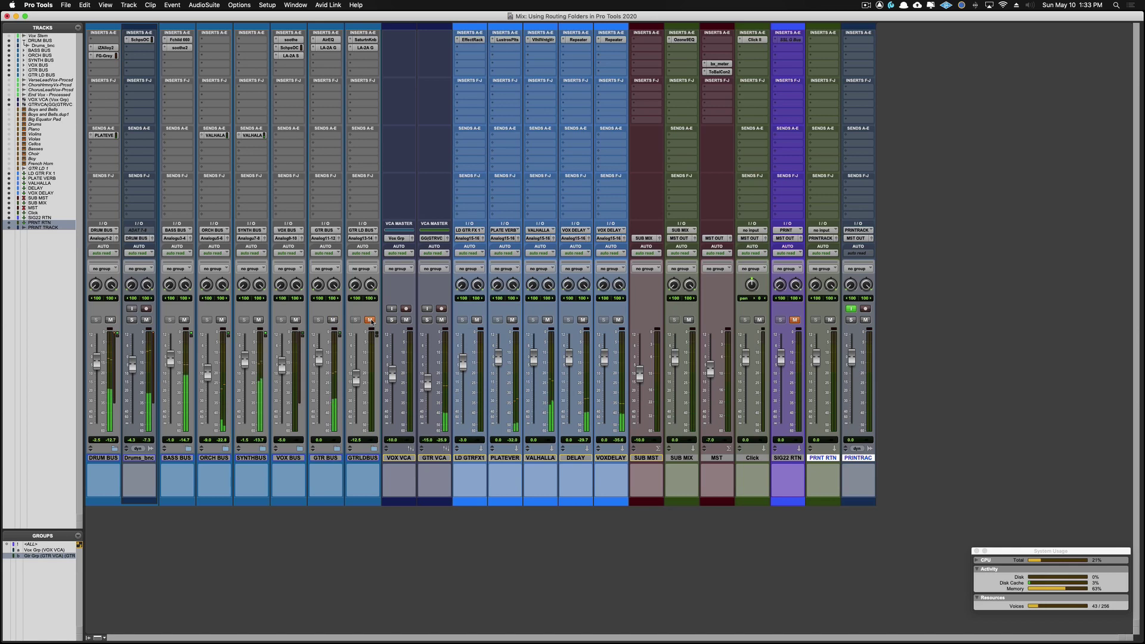
{"action": "left_click", "coordinate": [370, 319]}
- Set PRNT RTN's input to interface > PRINT (Stereo)
{"action": "left_click", "coordinate": [825, 231]}
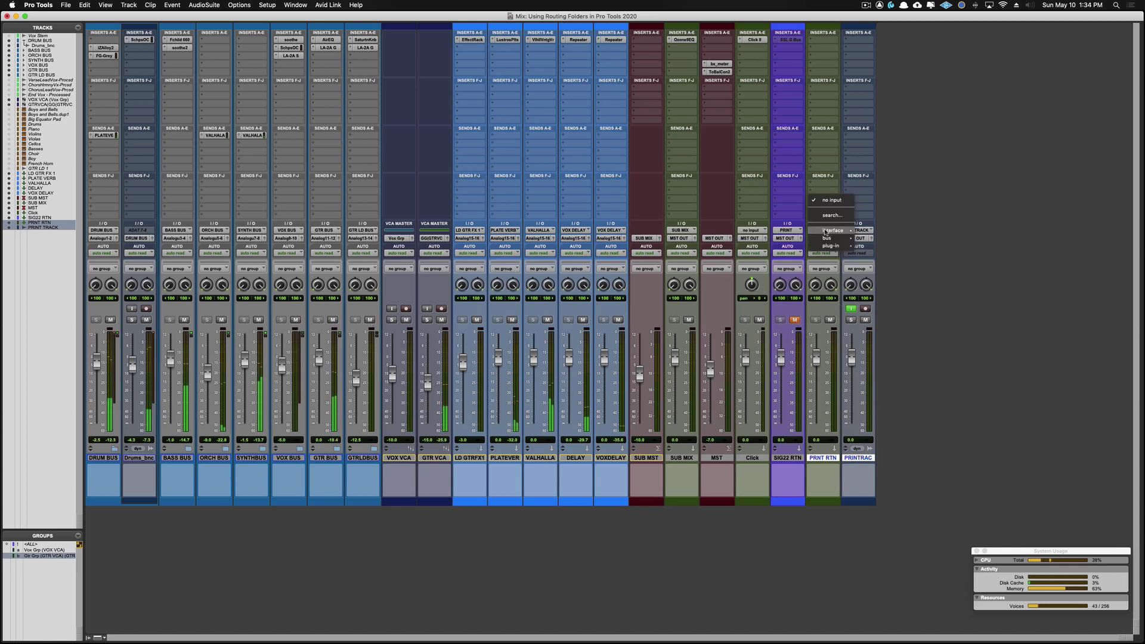
{"action": "left_click", "coordinate": [991, 236]}
{"action": "left_click", "coordinate": [824, 231]}
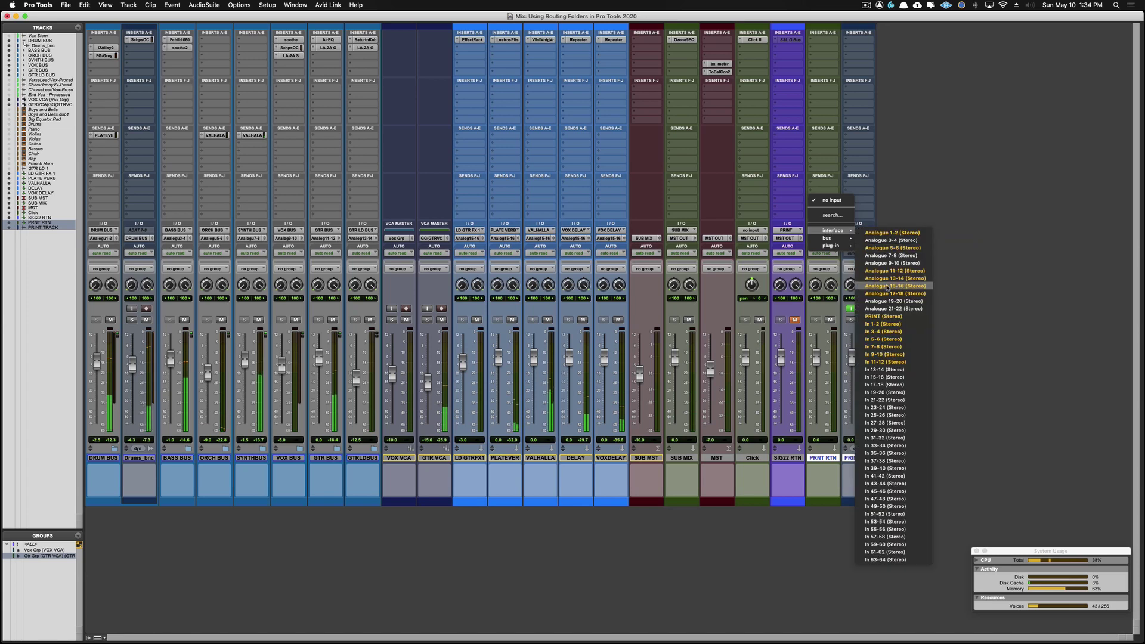
{"action": "left_click", "coordinate": [881, 316]}
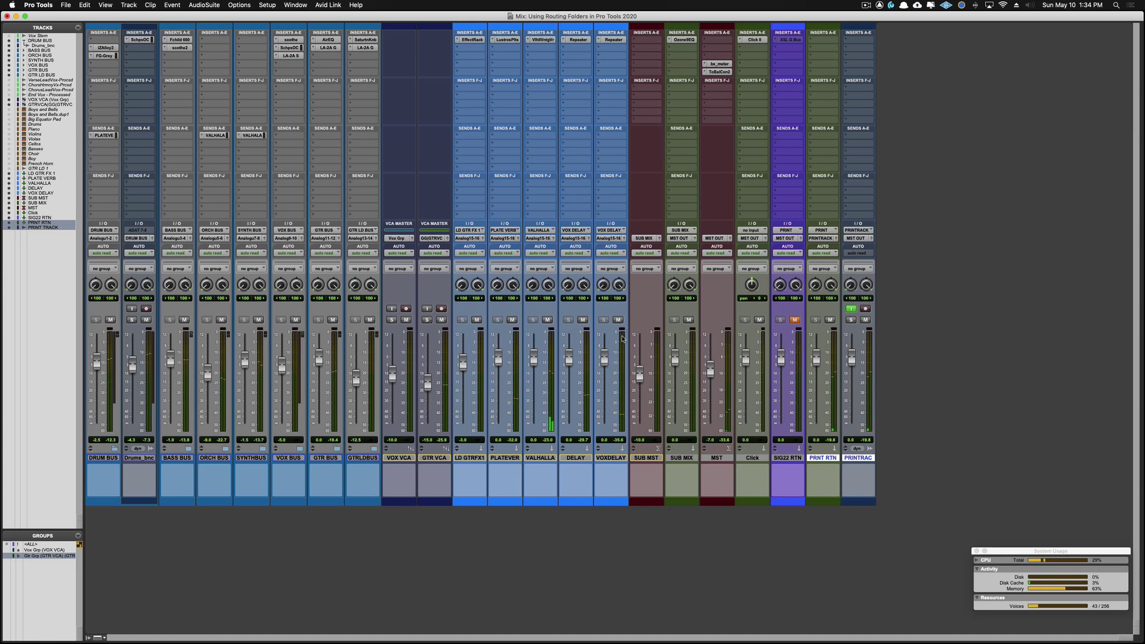
- Re-mute the GTR LD, GTR, VOX, SYNTH, ORCH and BASS buses
{"action": "left_click", "coordinate": [369, 319]}
{"action": "left_click", "coordinate": [332, 320]}
{"action": "left_click", "coordinate": [295, 319]}
{"action": "left_click", "coordinate": [257, 319]}
{"action": "left_click", "coordinate": [184, 320]}
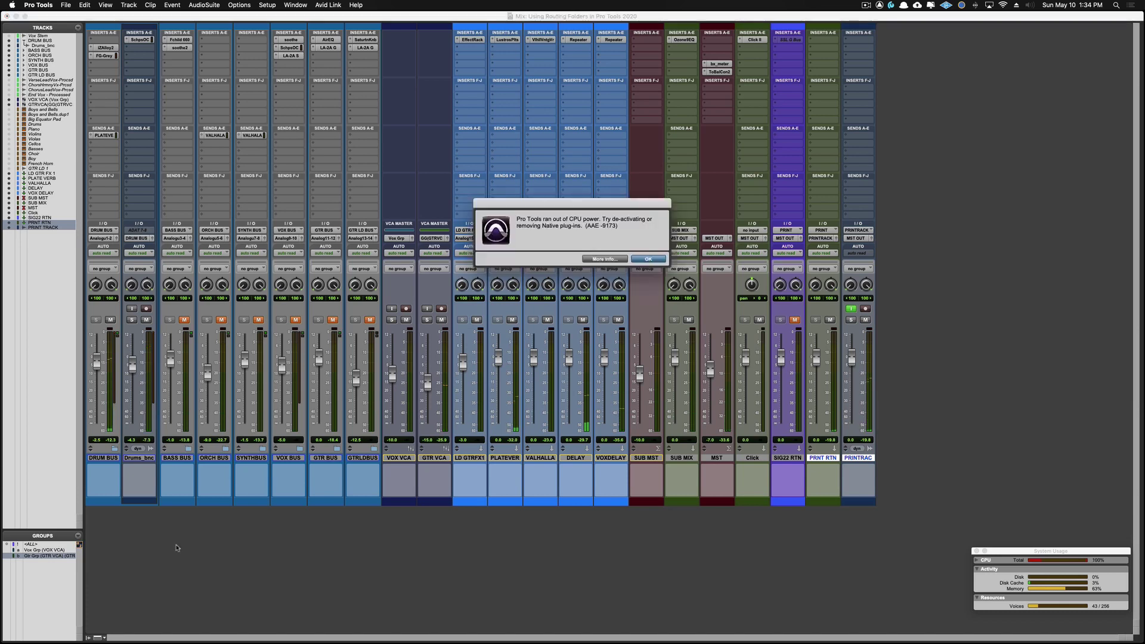
- Dismiss the out-of-CPU-power alert and unmute the BASS BUS
{"action": "left_click", "coordinate": [651, 260]}
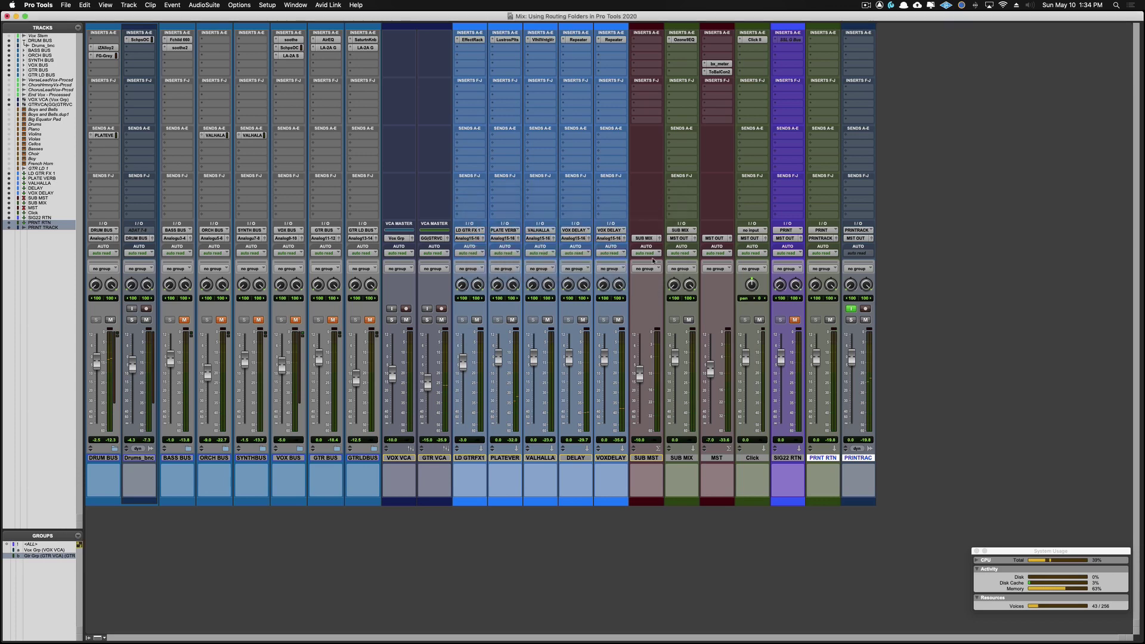
{"action": "left_click", "coordinate": [182, 323]}
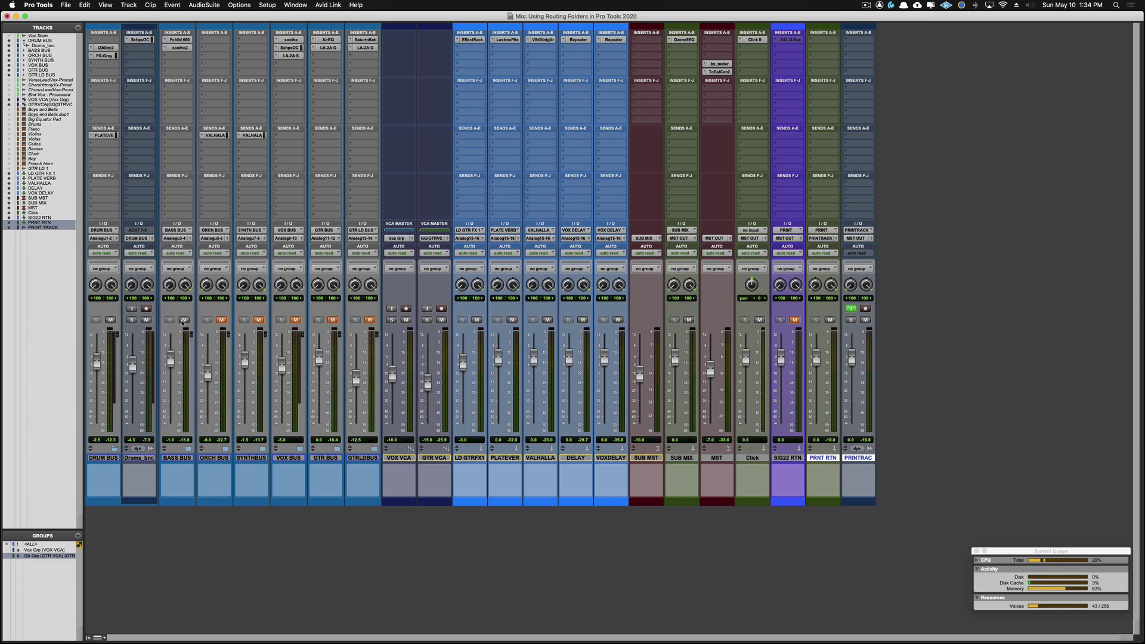